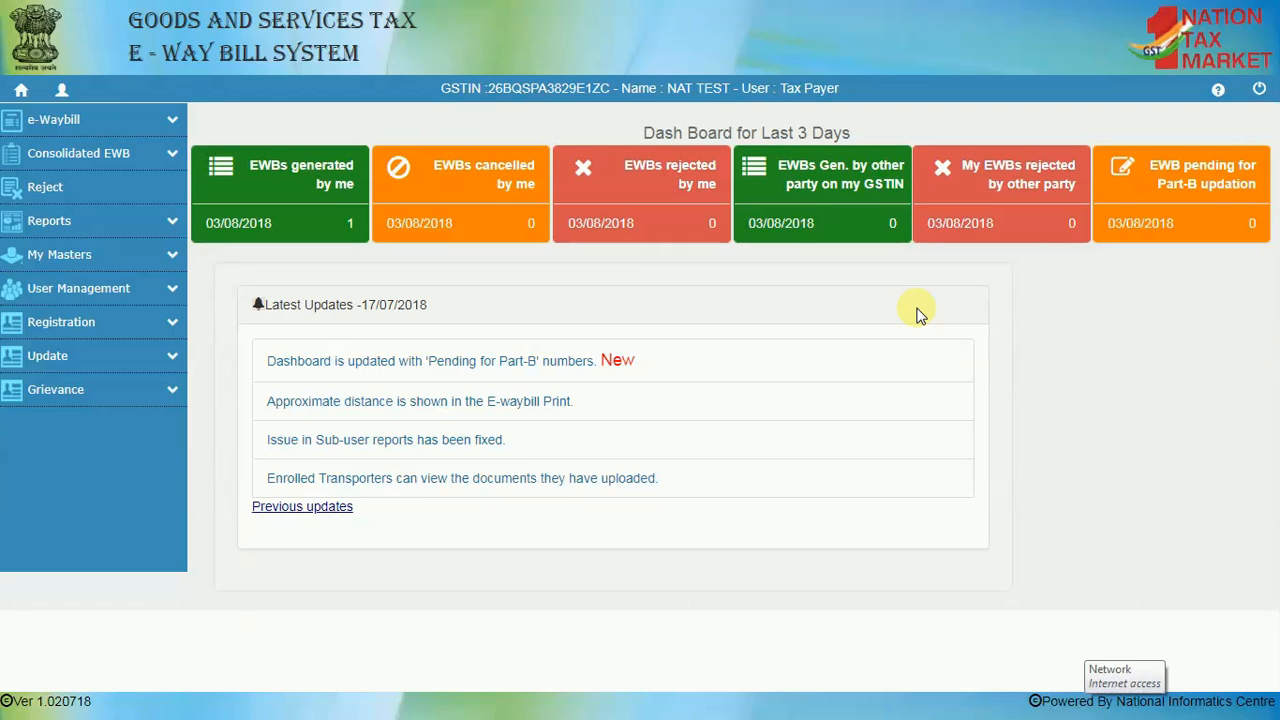
Start a new e-Way Bill from the e-Waybill menu's Generate New option
click(166, 122)
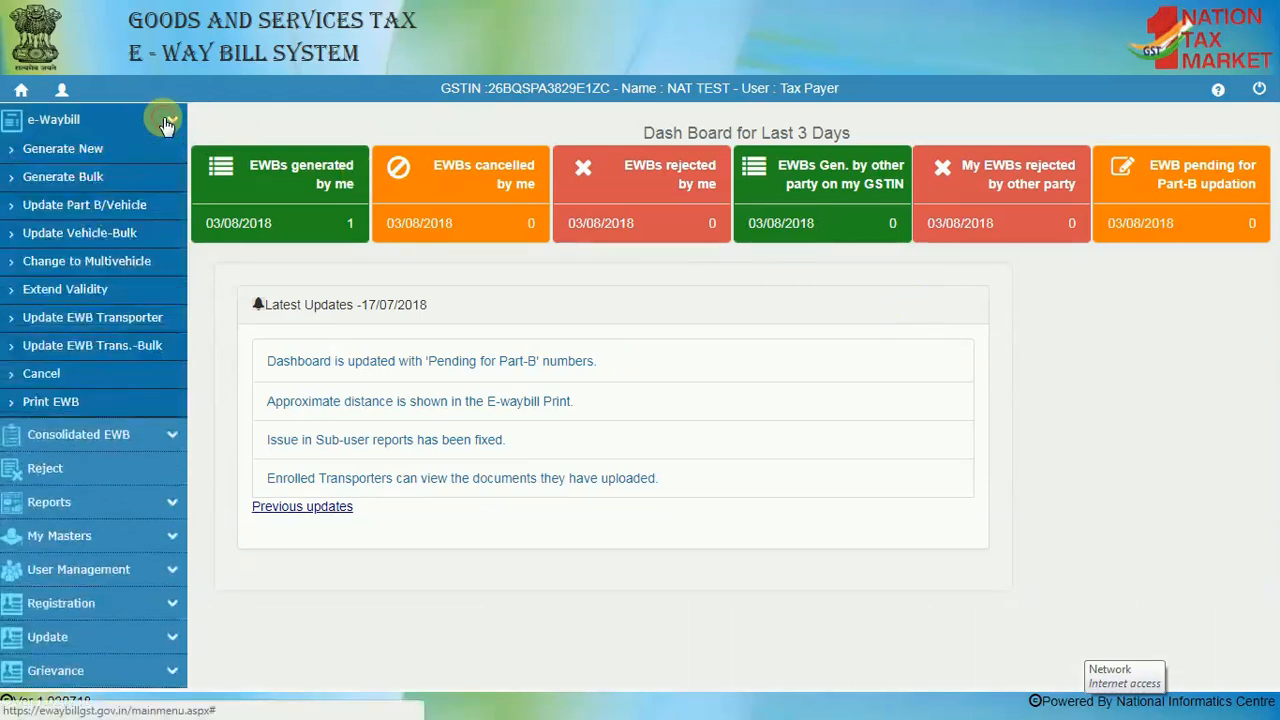
click(92, 152)
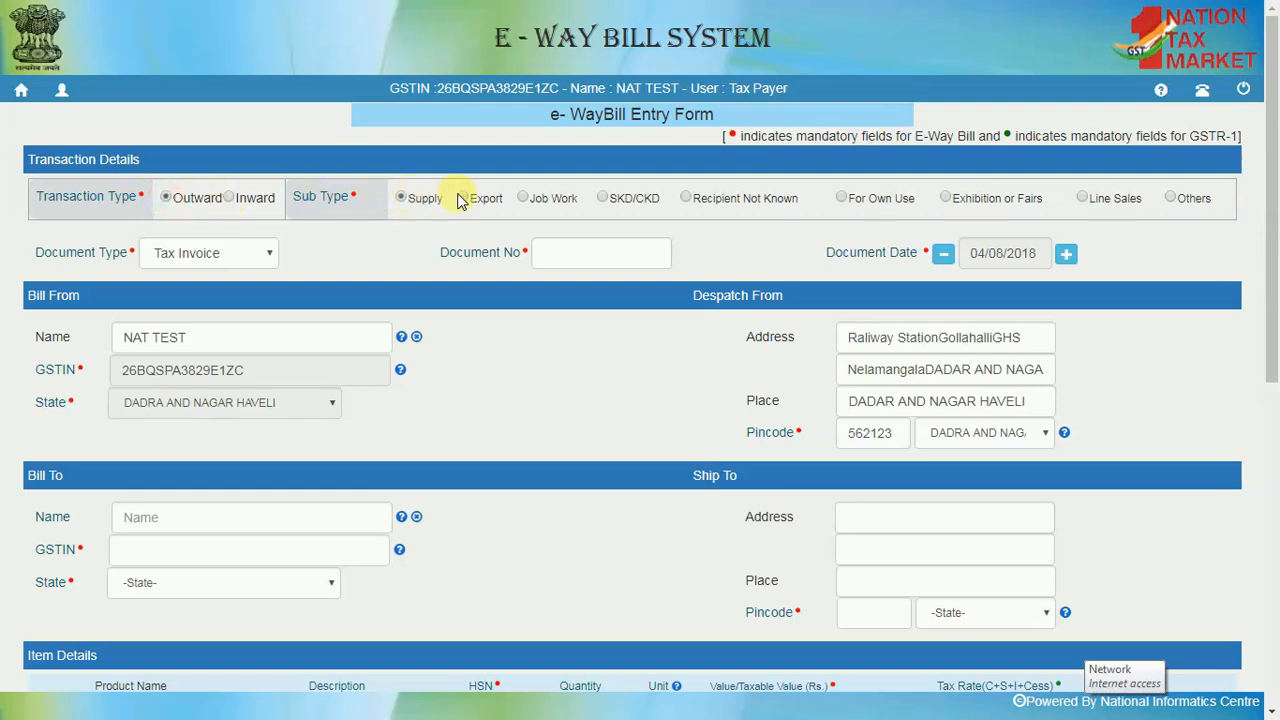
Set Sub Type to Supply, Document Type to Bill of Supply, number 1000-EC, dated 04/08/2018
click(401, 198)
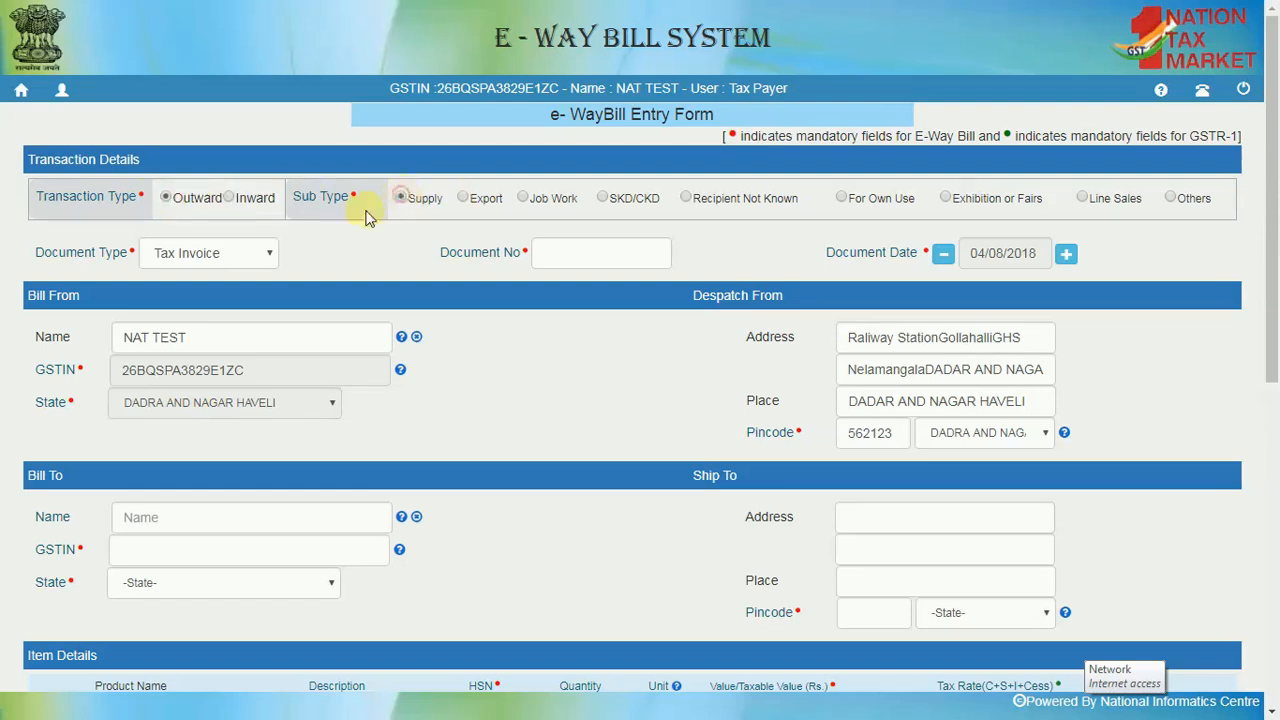
click(270, 256)
click(211, 294)
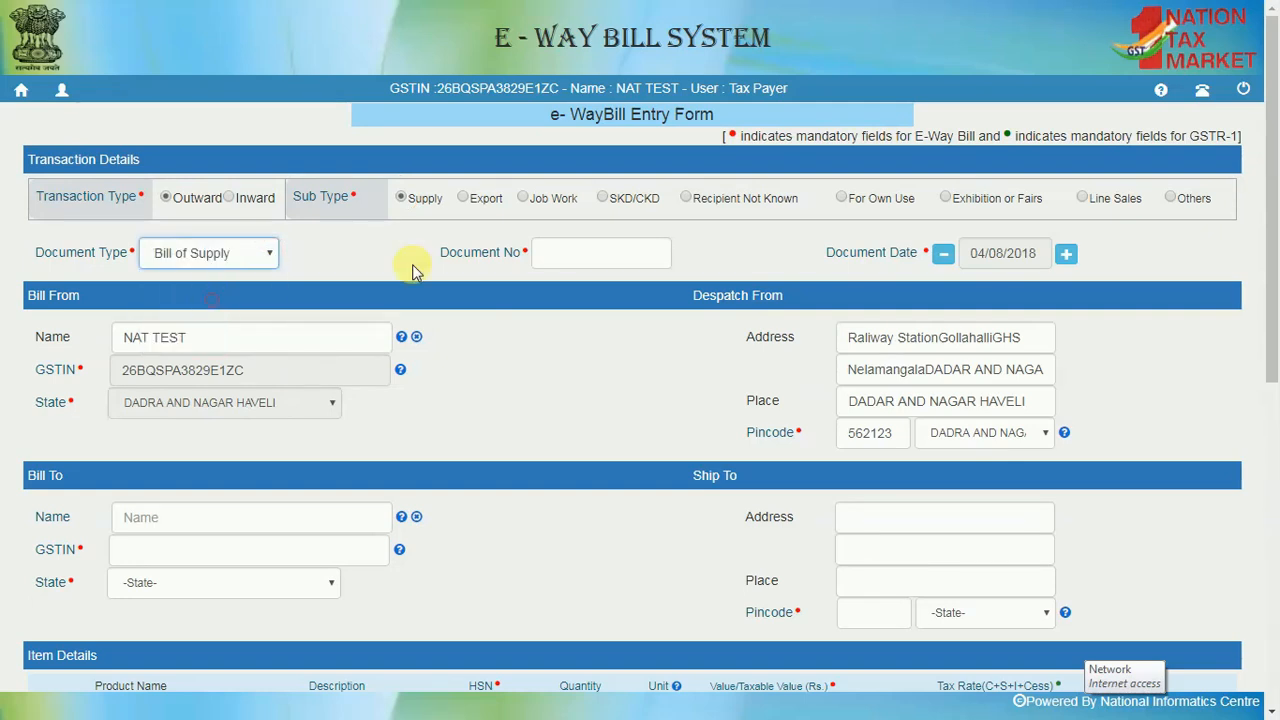
click(562, 252)
text(1000-EC)
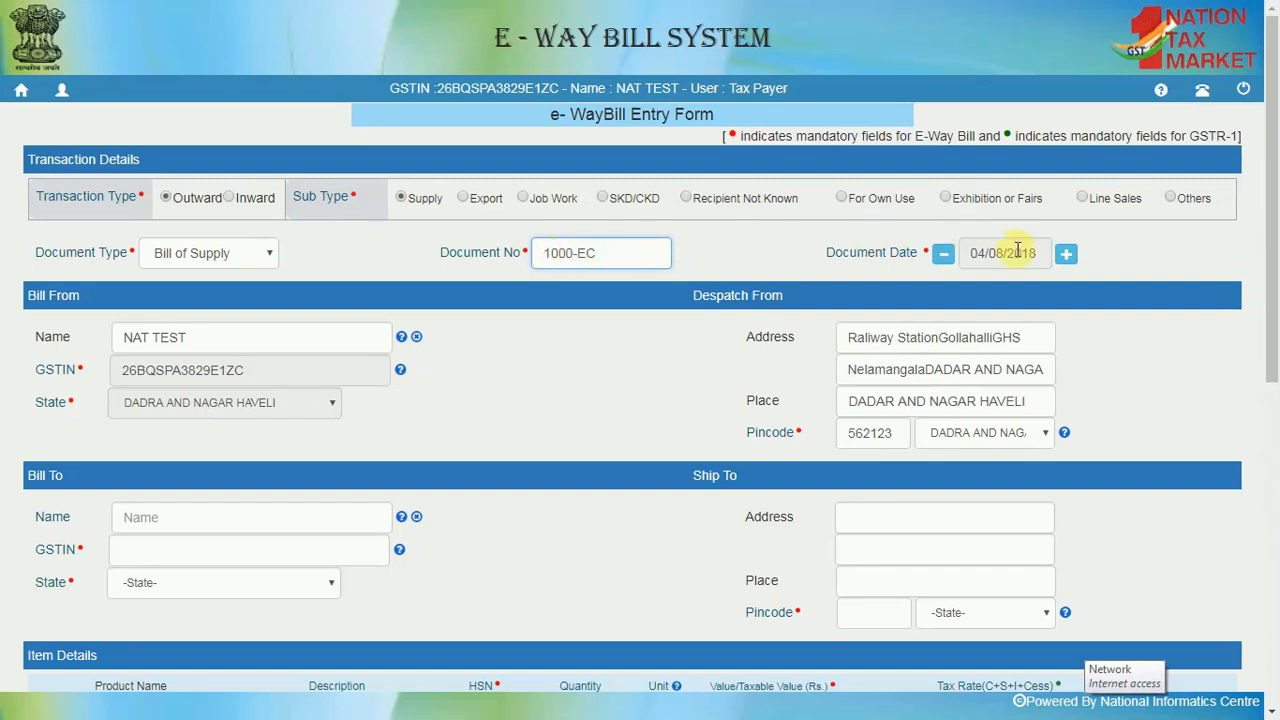
click(1066, 254)
click(1033, 258)
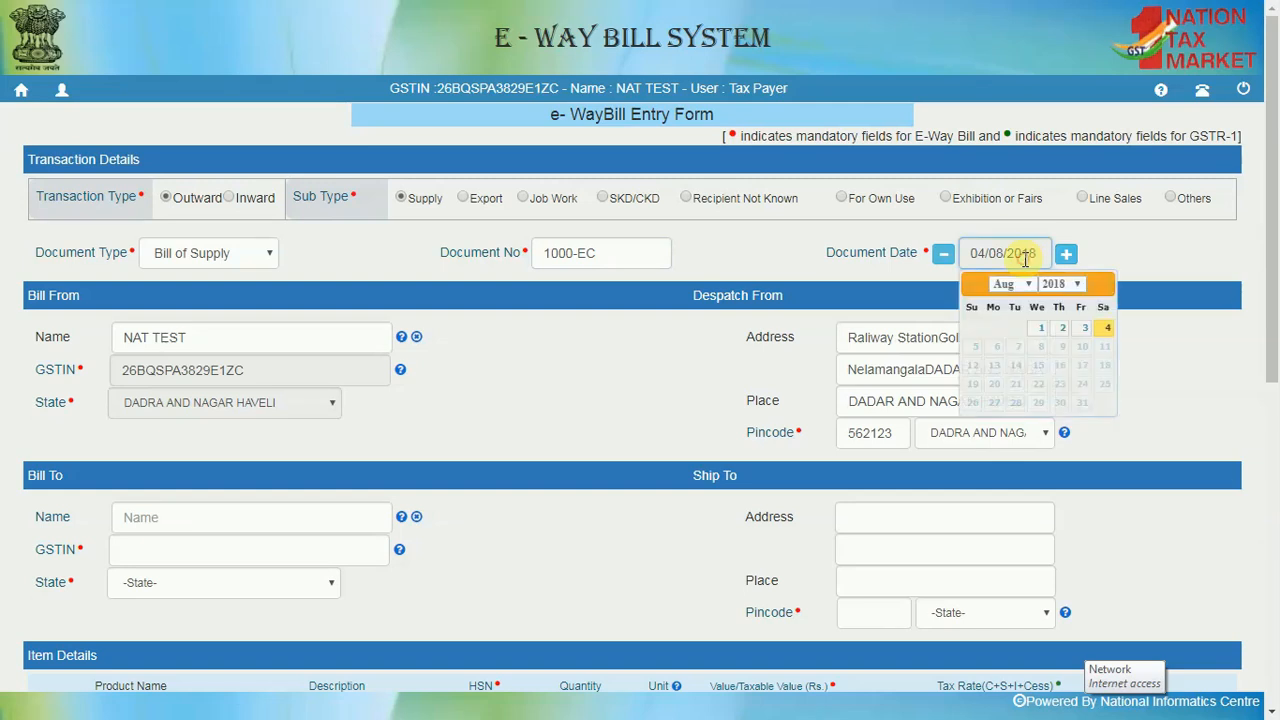
click(1106, 332)
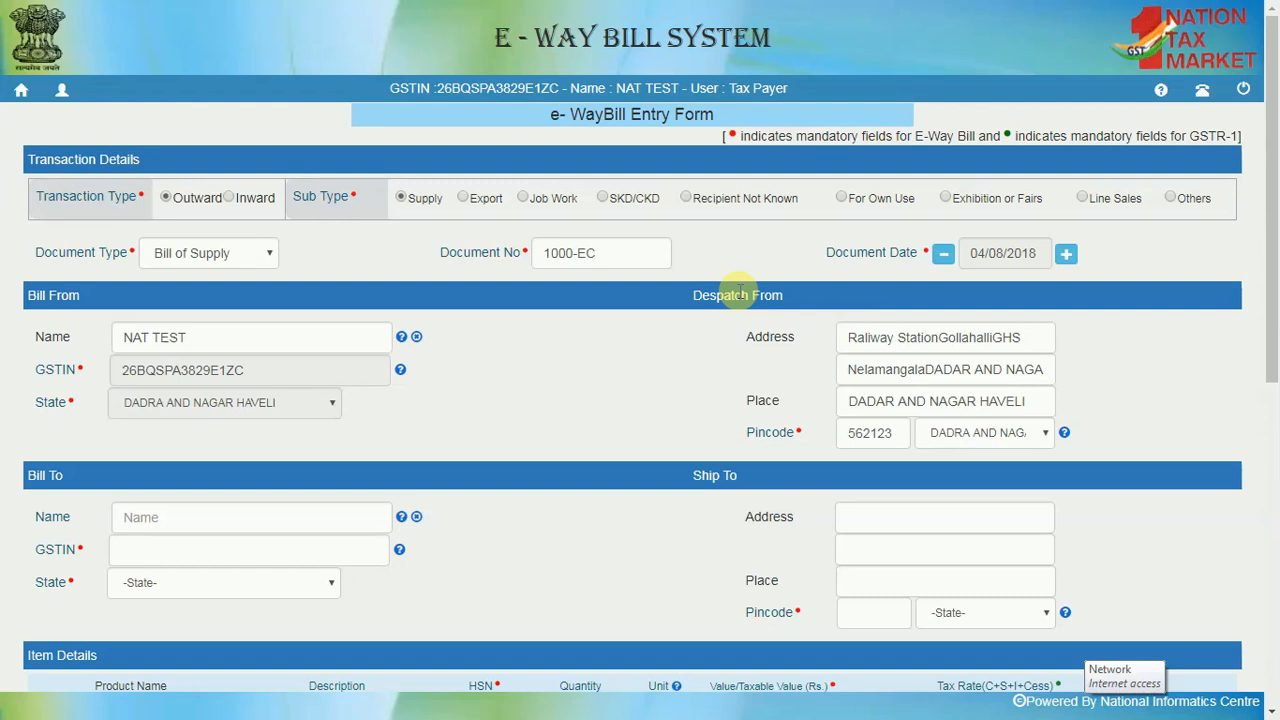
Autofill the Bill To and Ship To details by picking the saved party matching 'da'
scroll(578, 340, down, 1)
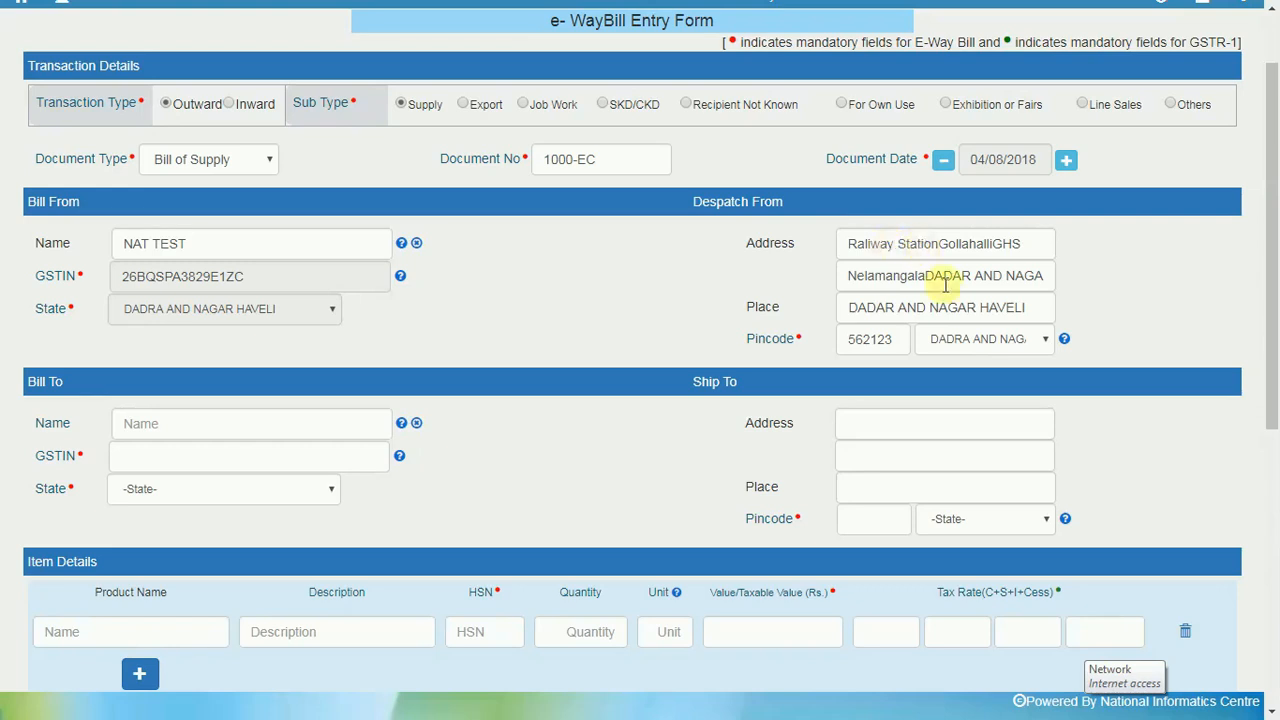
scroll(603, 325, down, 1)
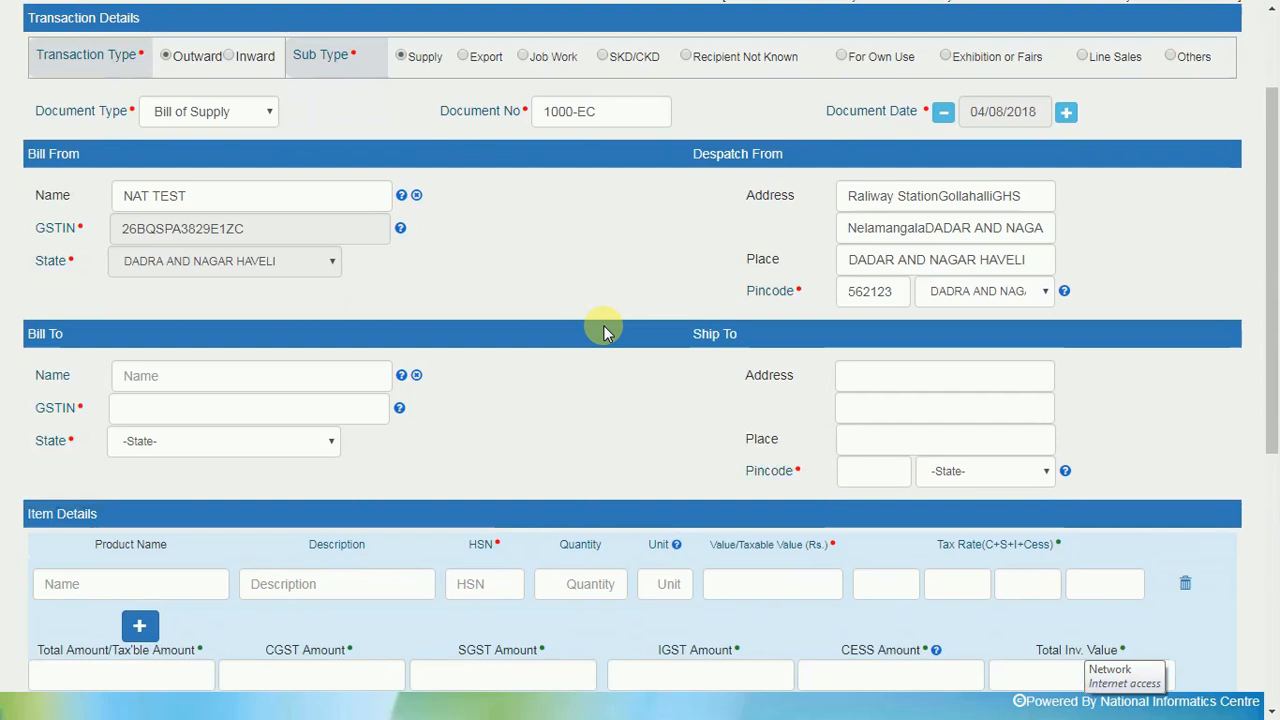
scroll(603, 325, down, 1)
click(163, 337)
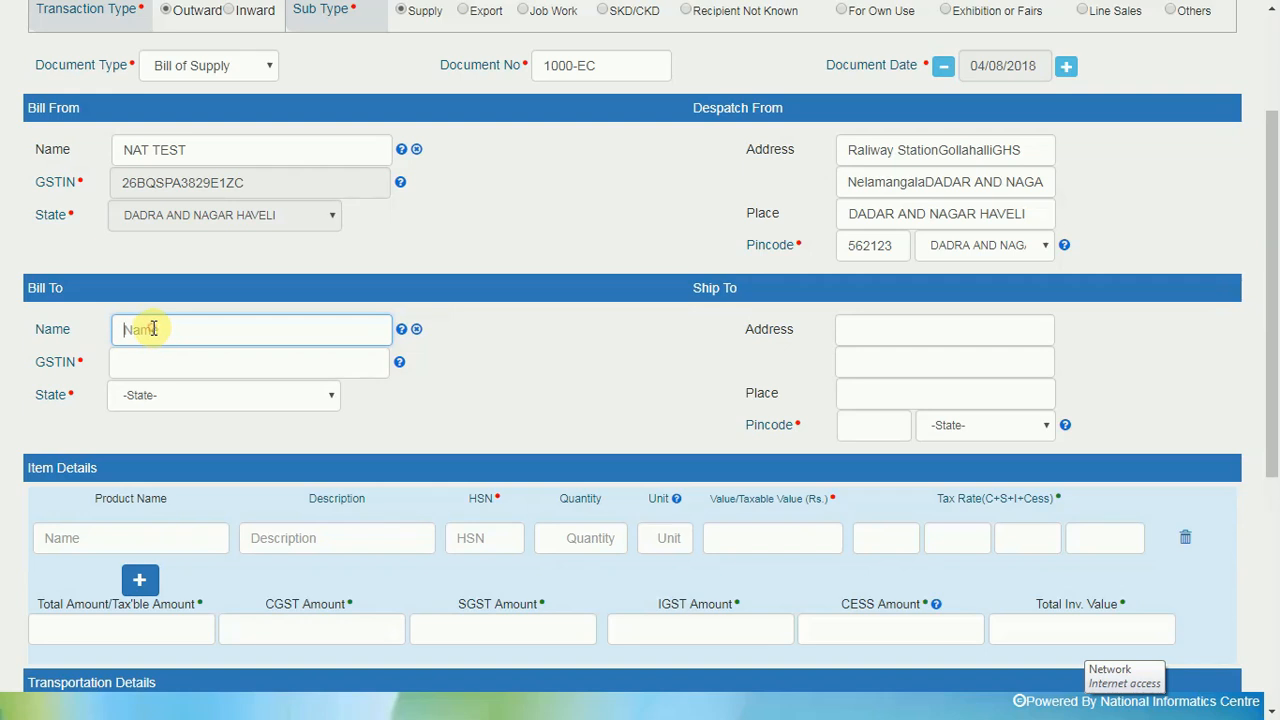
text(da)
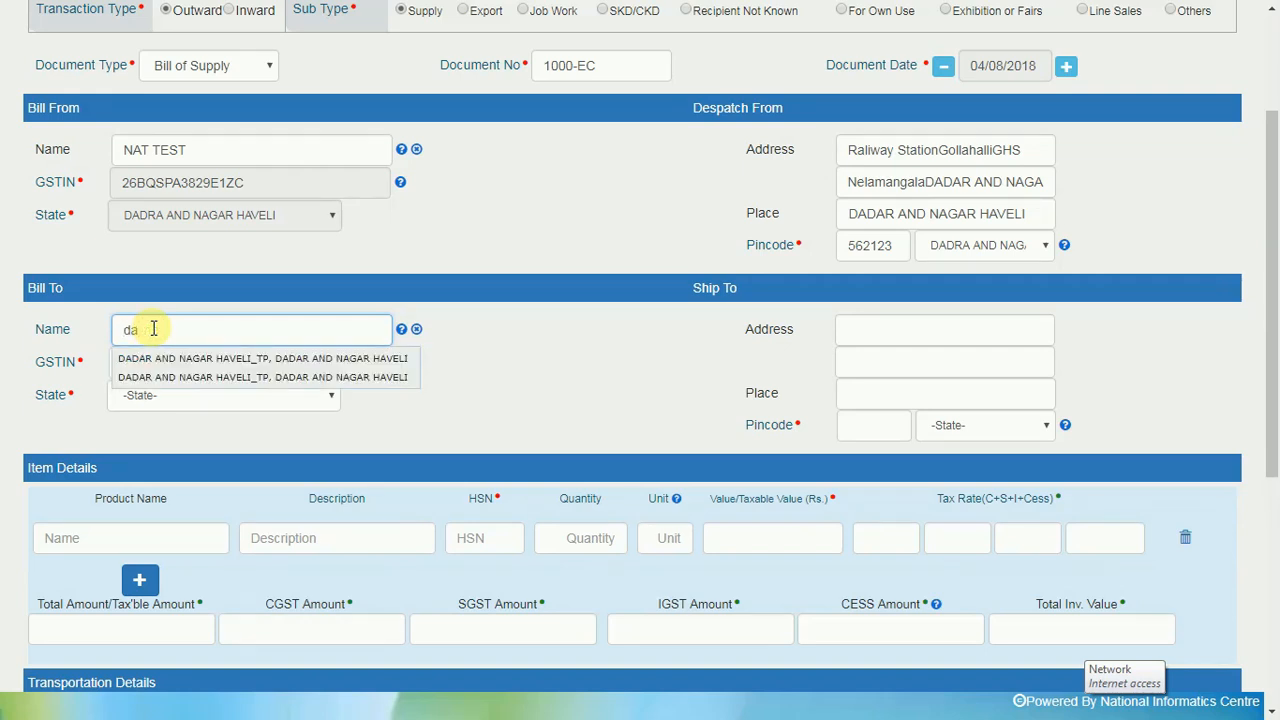
click(180, 358)
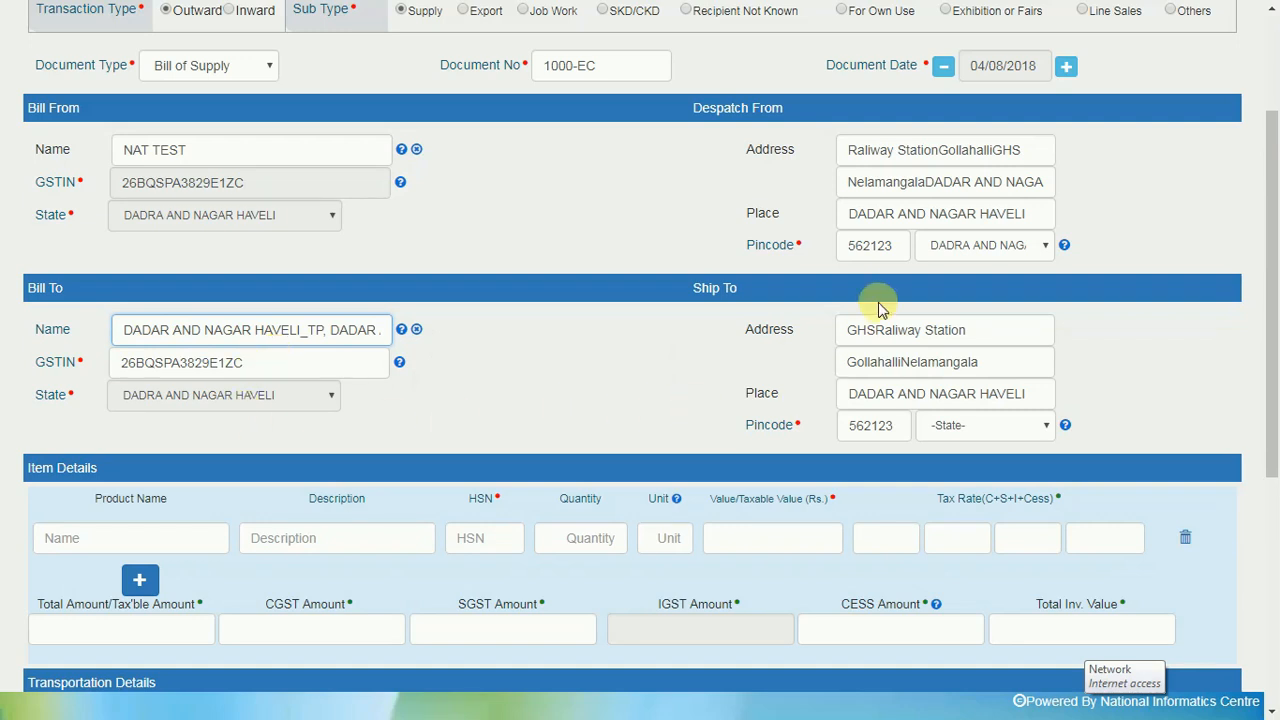
Set the Ship To state to KARNATAKA
click(1043, 430)
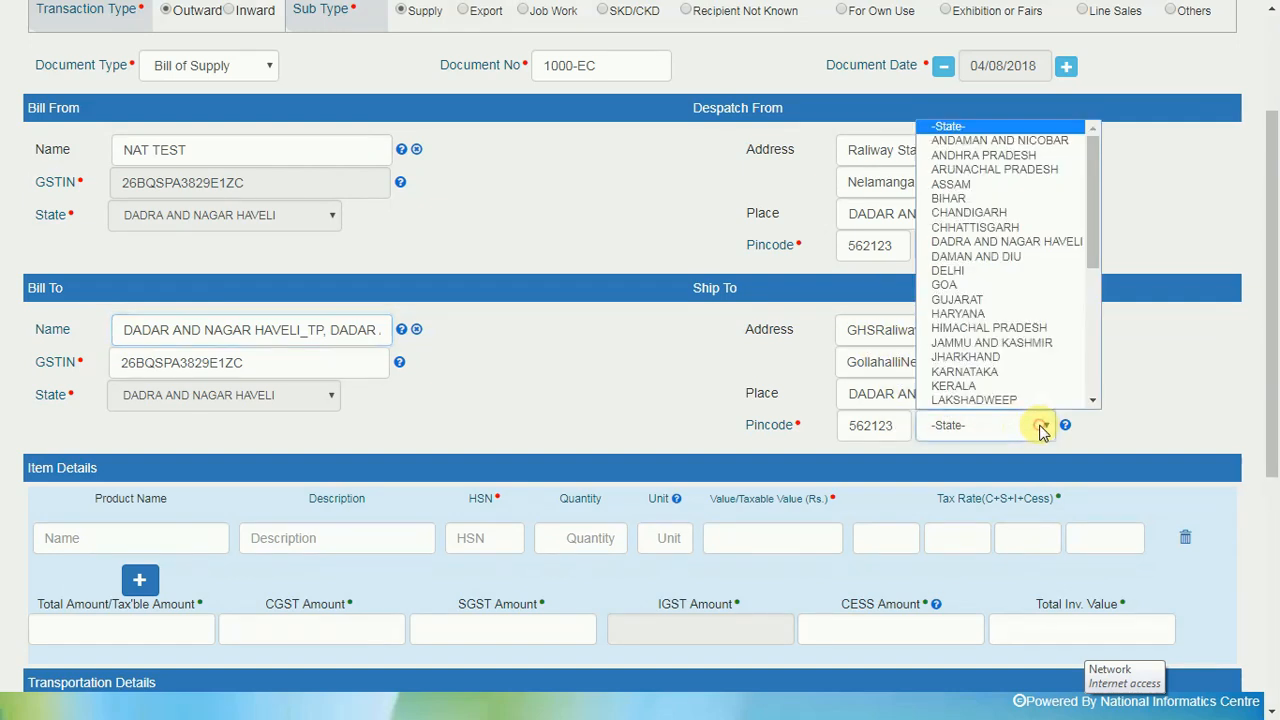
click(968, 368)
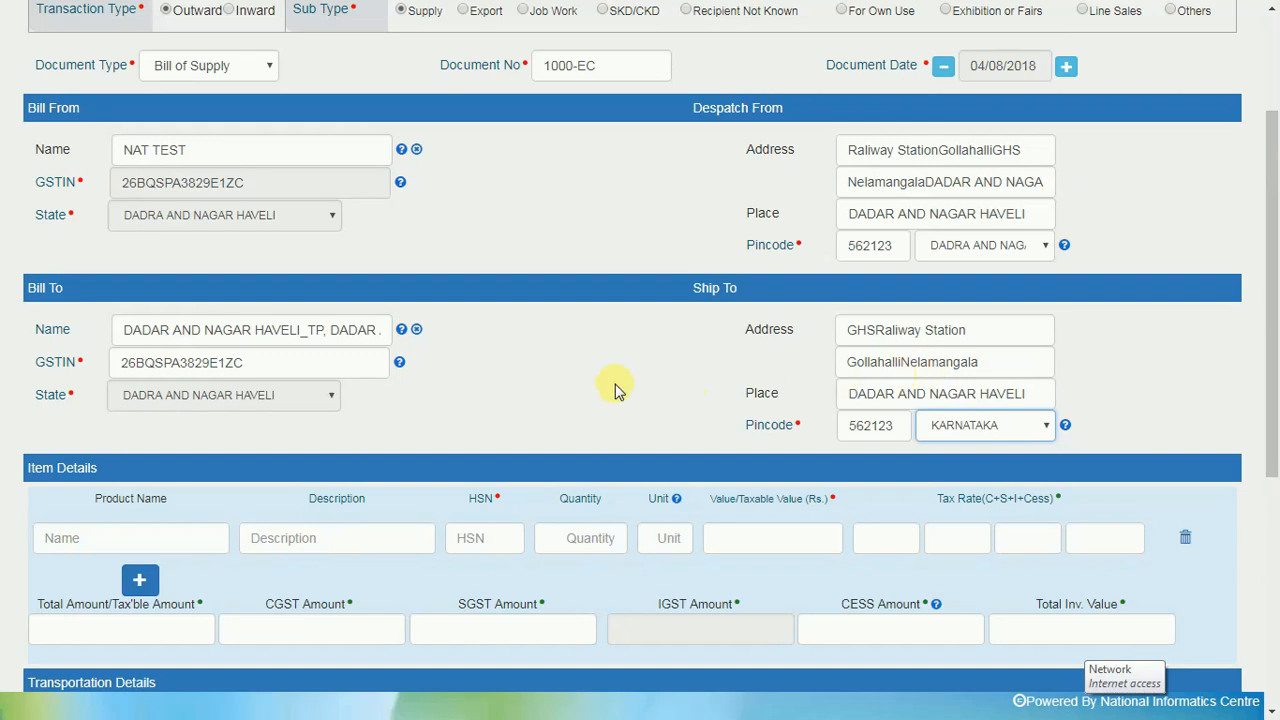
scroll(446, 406, down, 1)
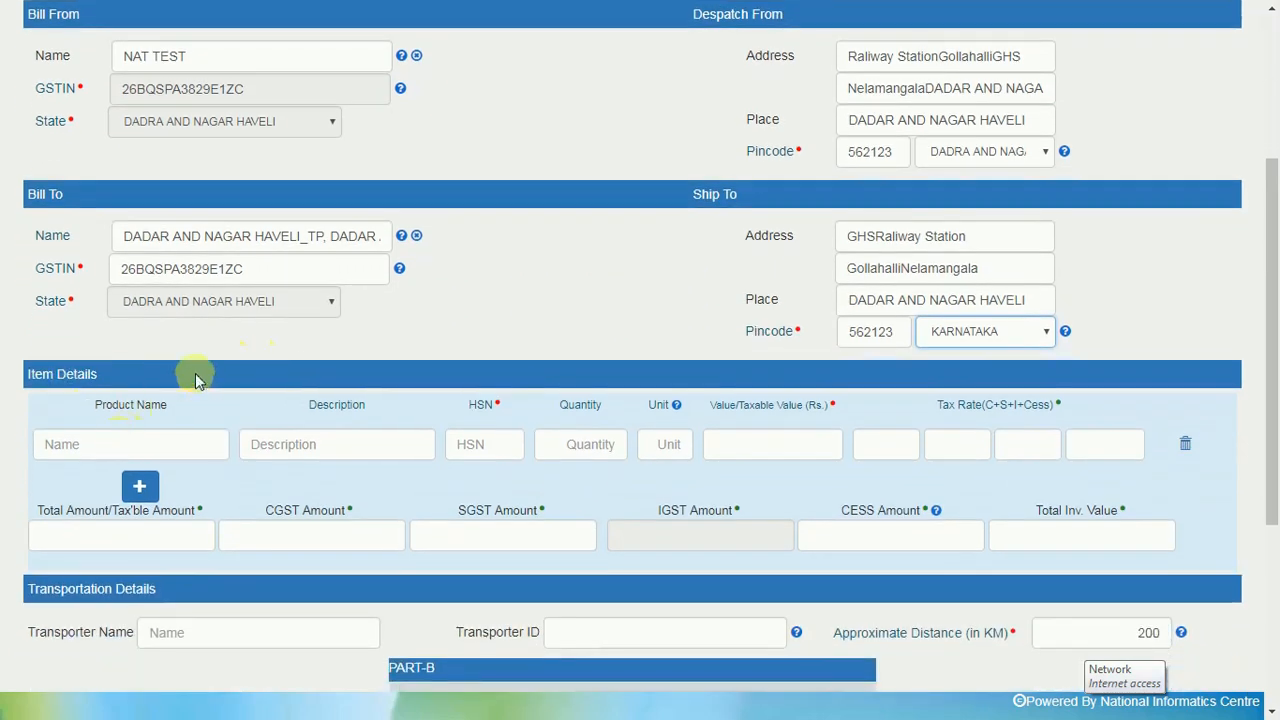
scroll(194, 380, down, 1)
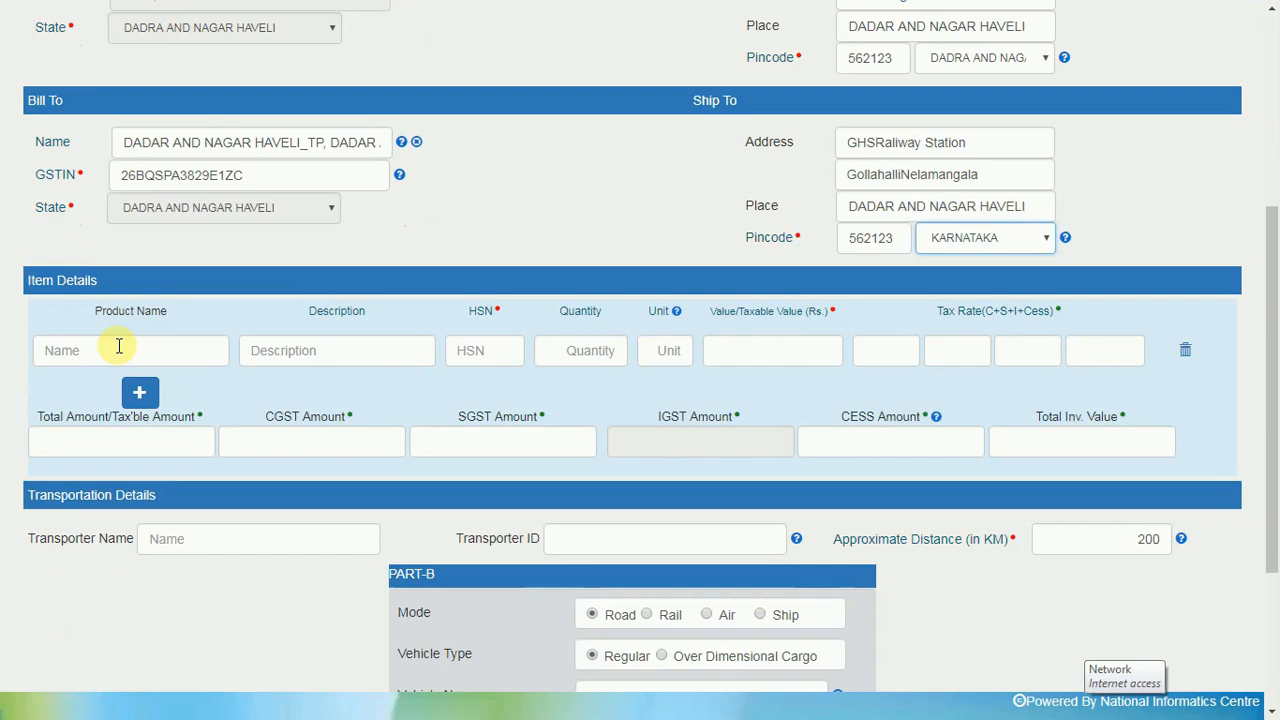
Add the saved tyres item (HSN 4011) with quantity 50 NOS and taxable value 50000 at 9% CGST/SGST
click(85, 349)
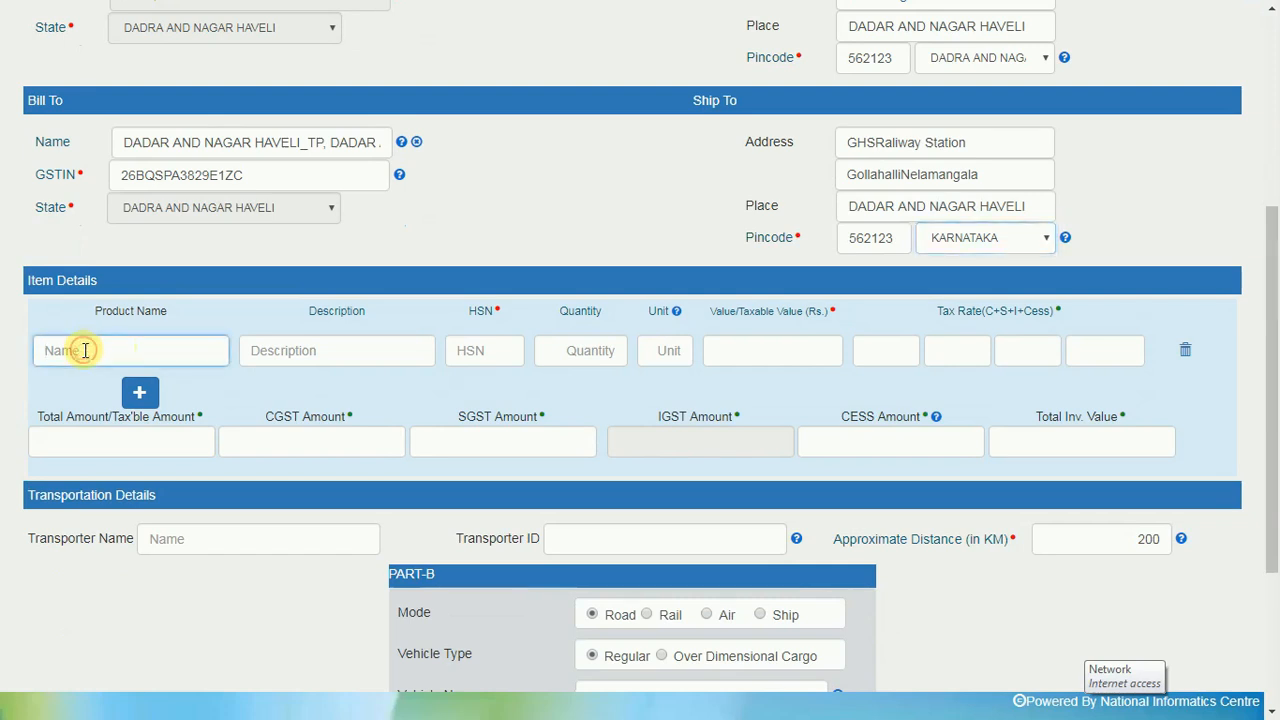
text(t)
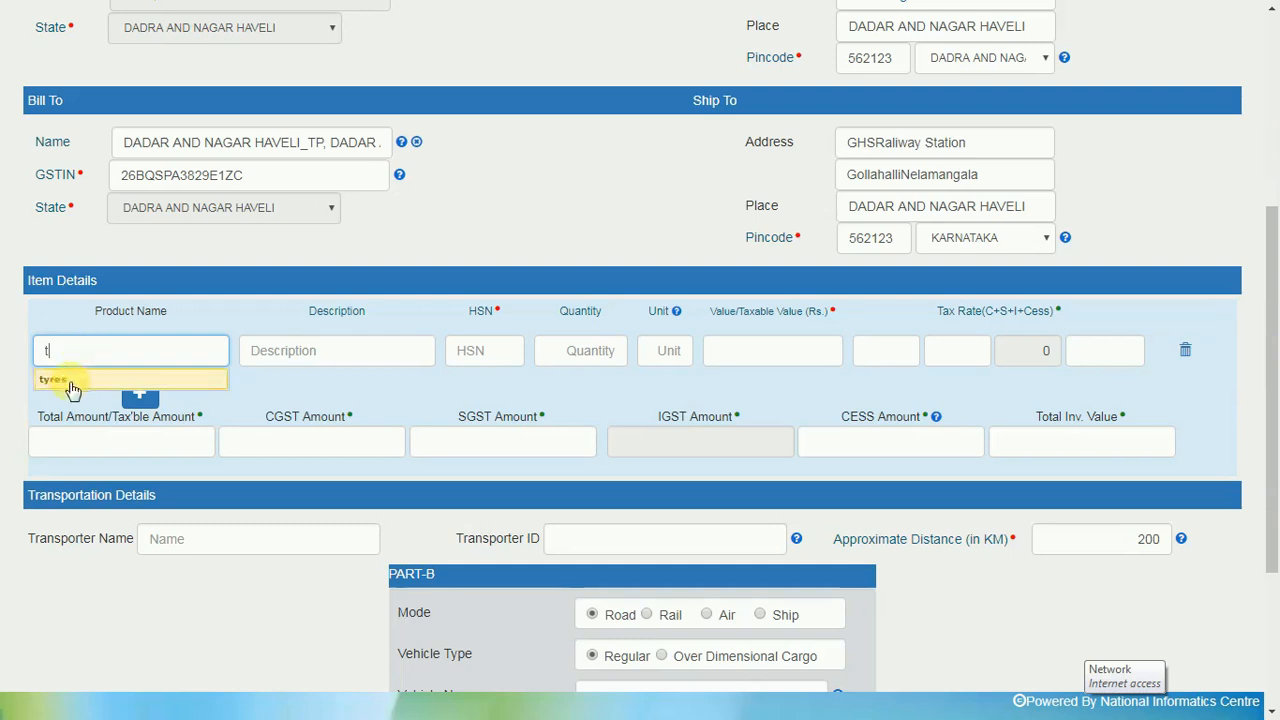
click(62, 380)
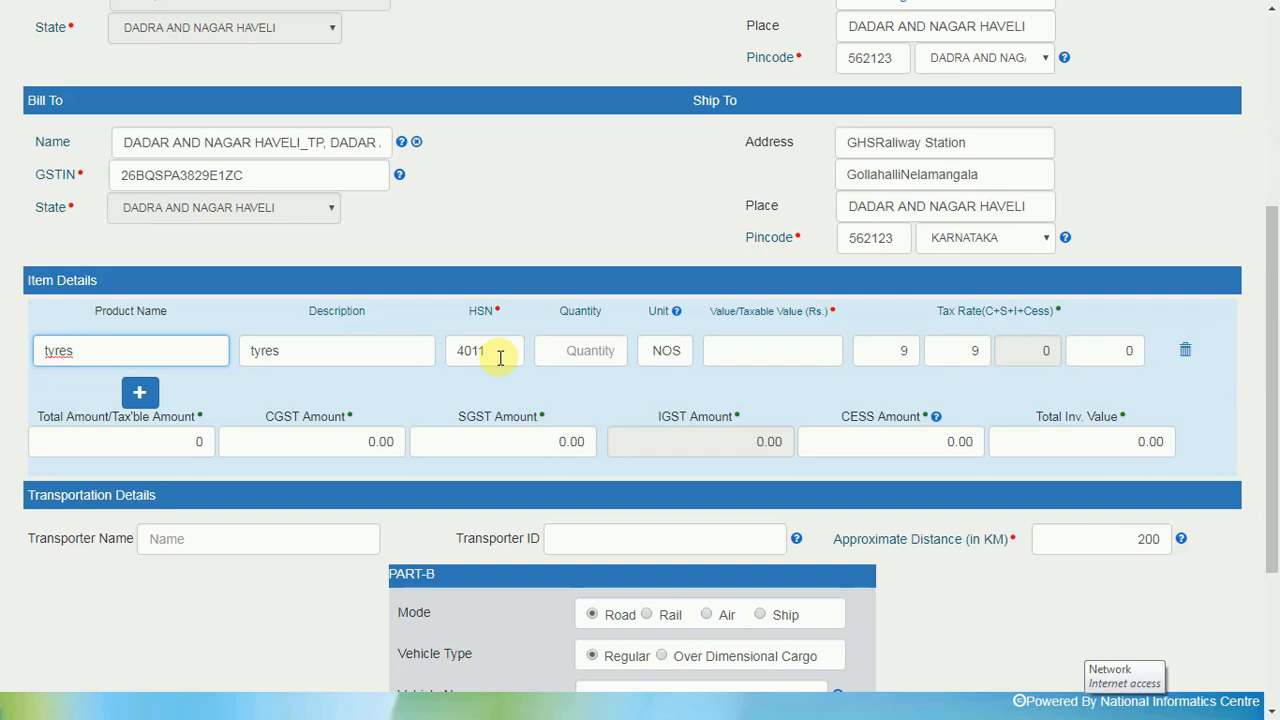
click(598, 353)
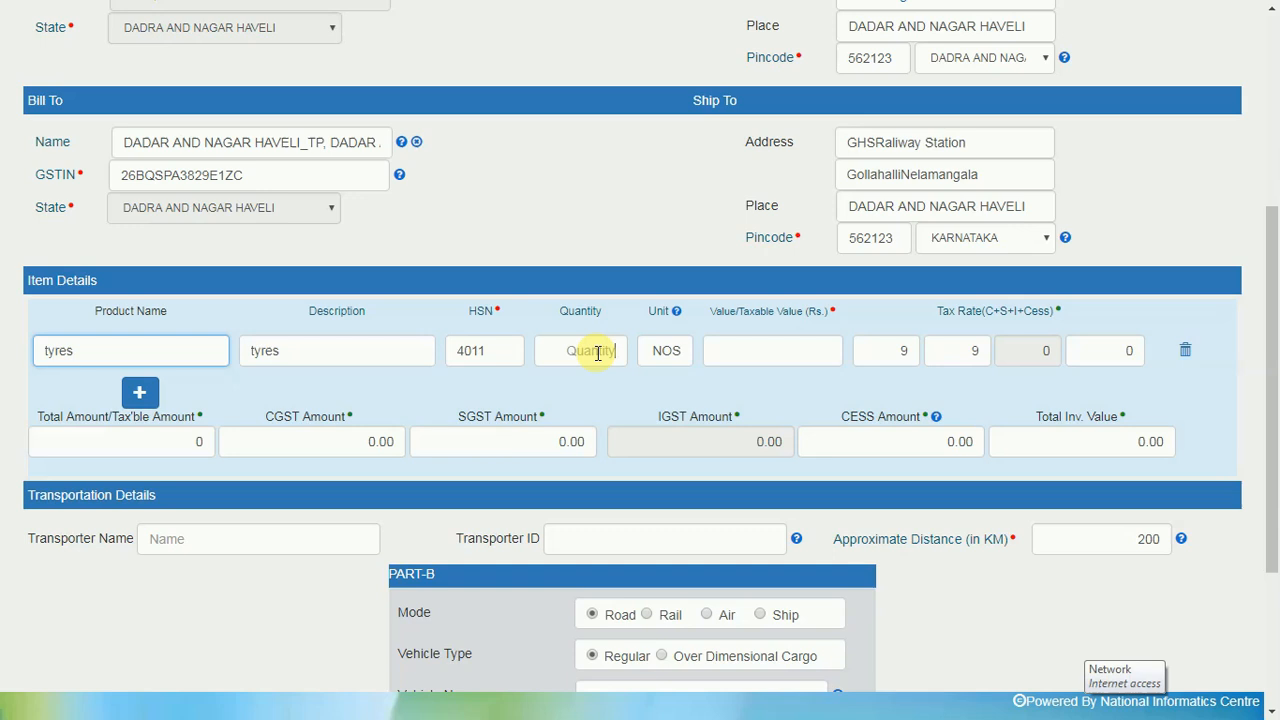
click(598, 352)
text(50)
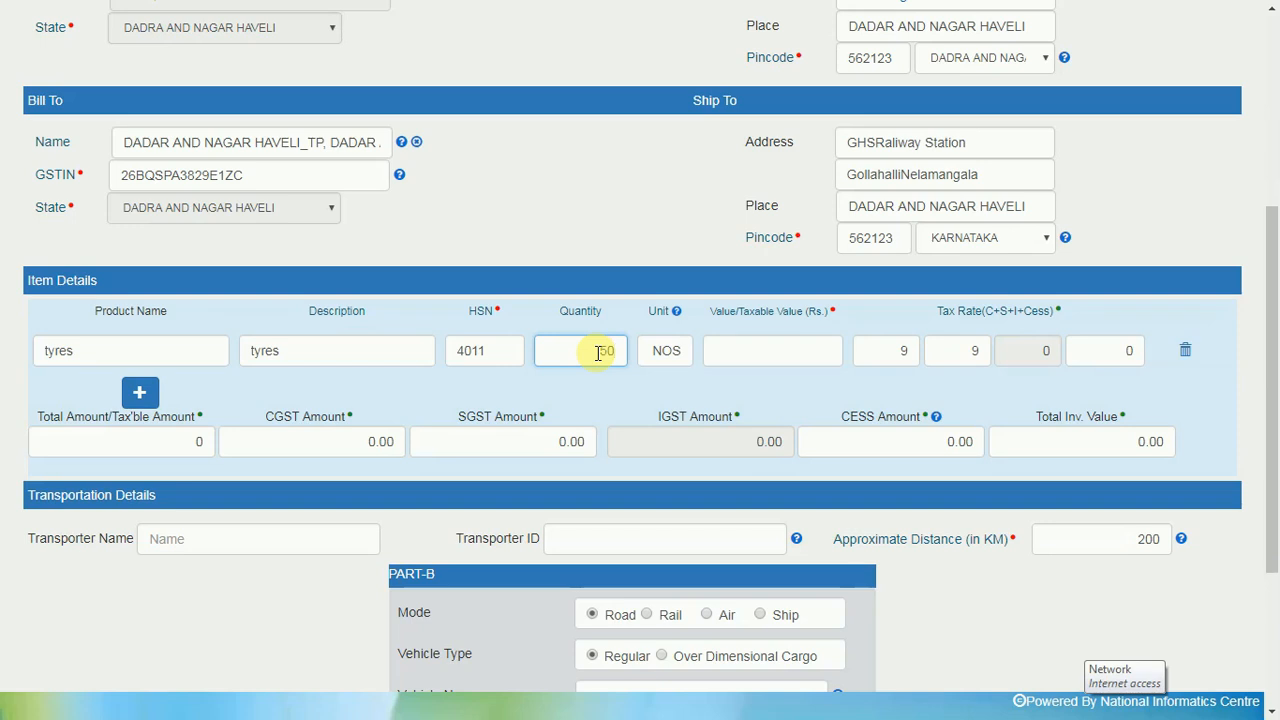
click(823, 355)
text(50000)
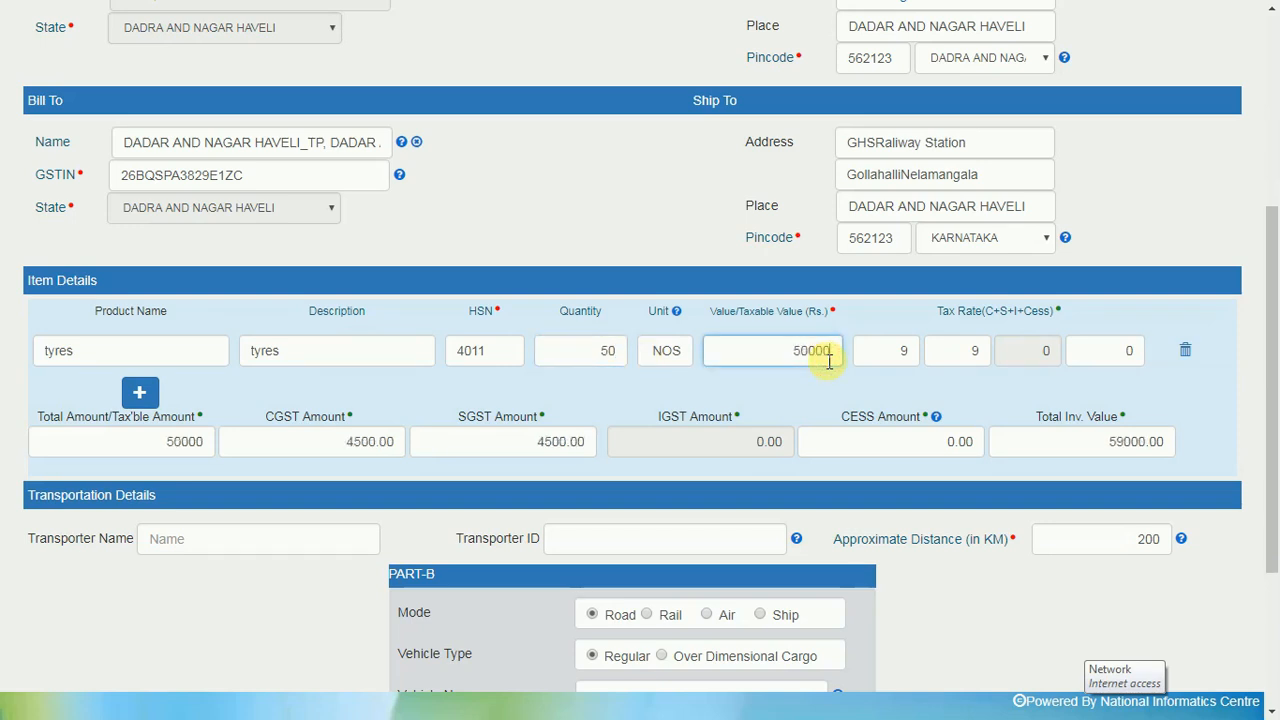
scroll(657, 366, down, 1)
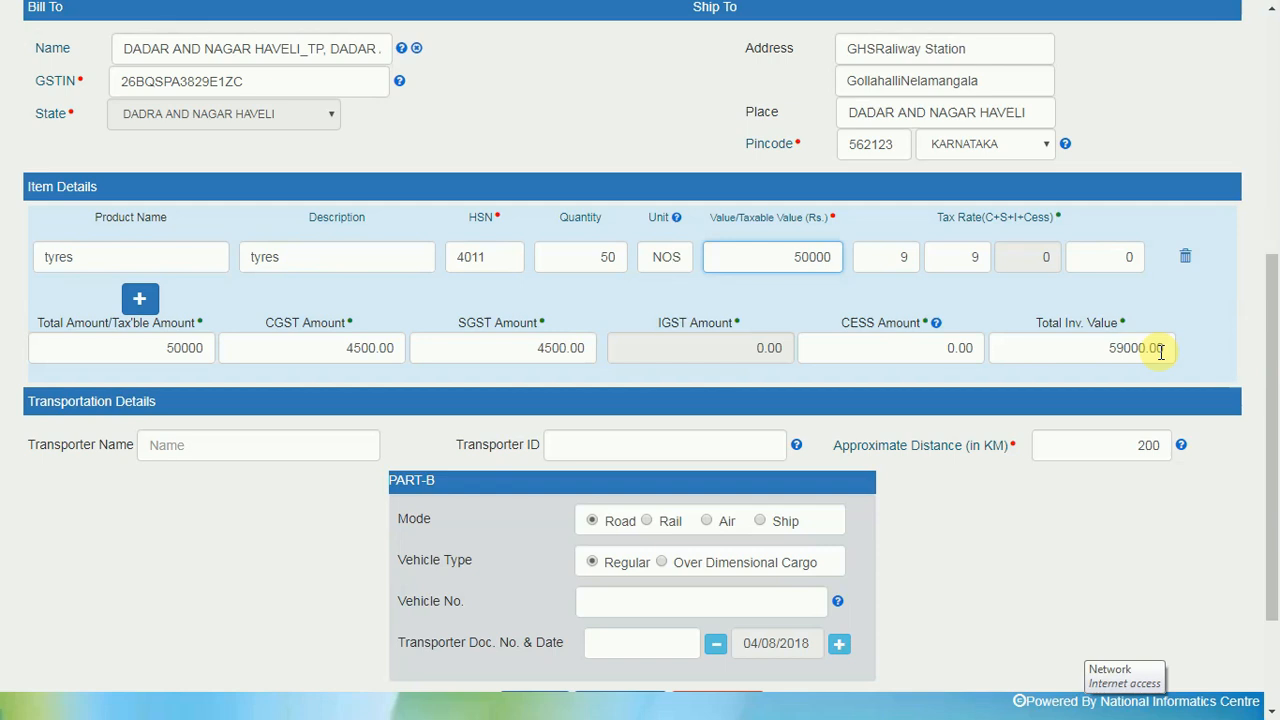
scroll(1161, 350, down, 1)
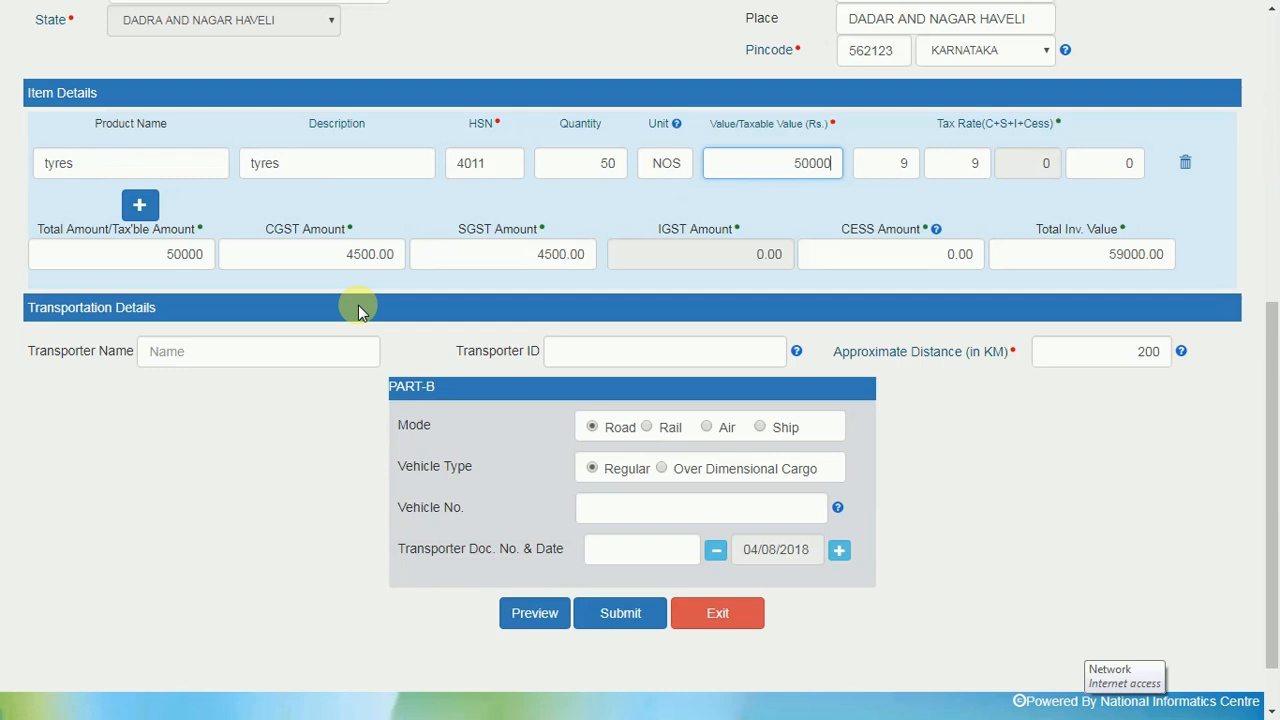
Enter transporter name nictest and the transporter's GSTIN, and change the distance to 250 km
click(279, 351)
text(nic)
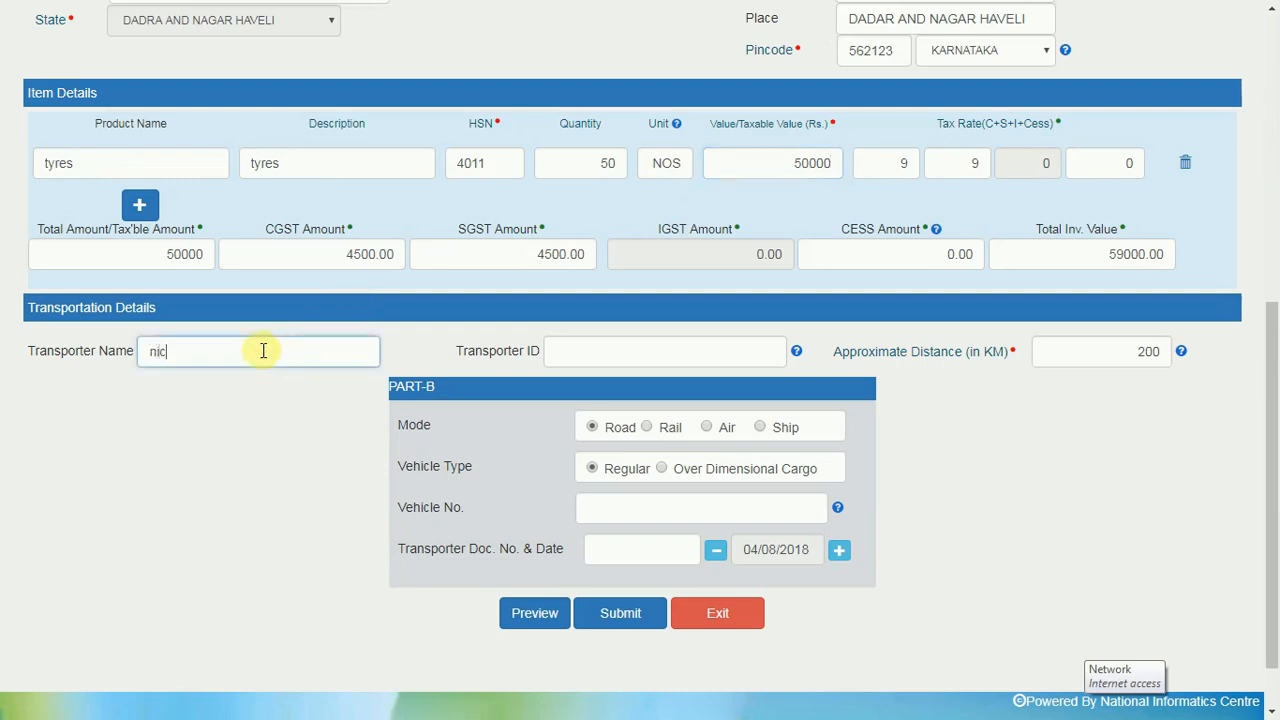
text(test)
click(636, 346)
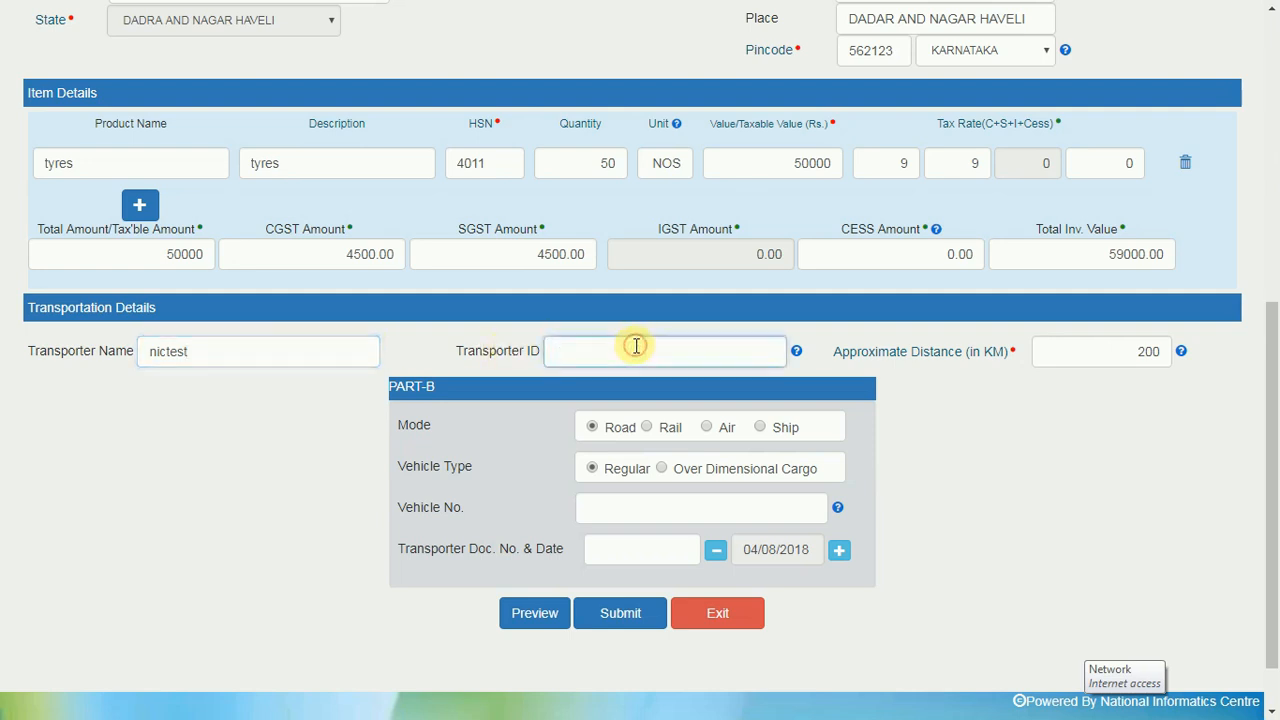
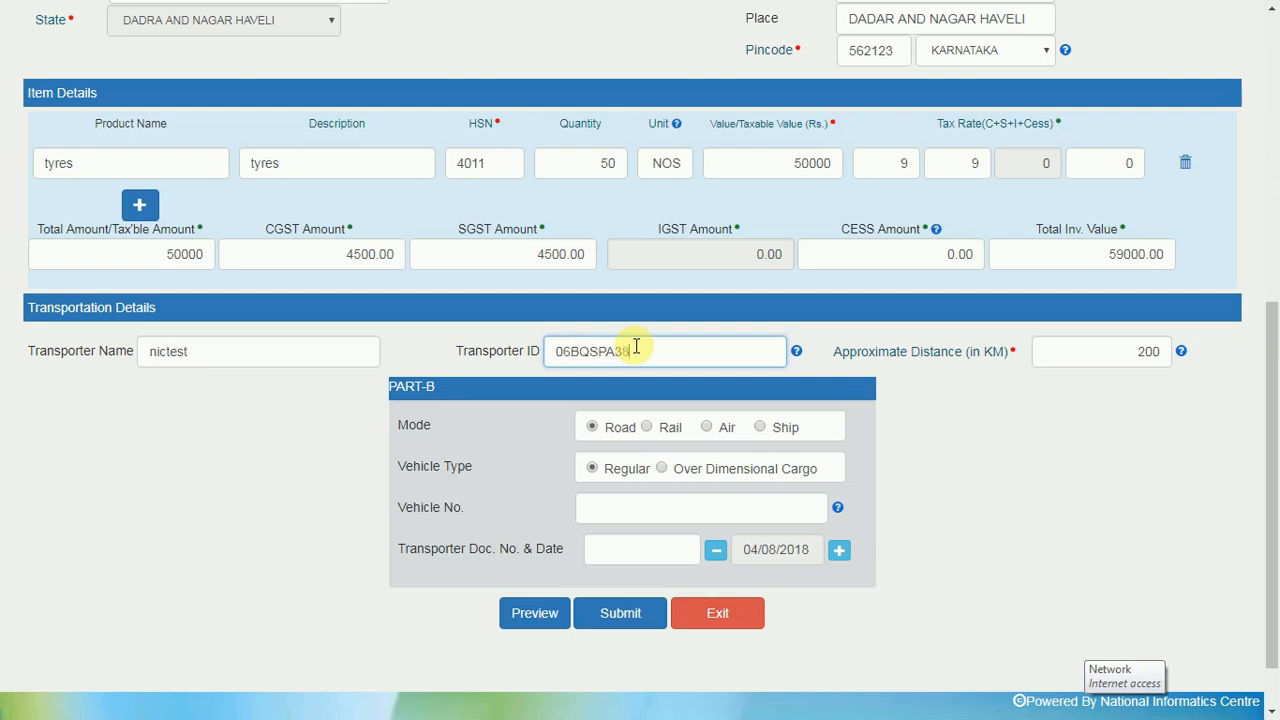
double_click(1146, 352)
text(250)
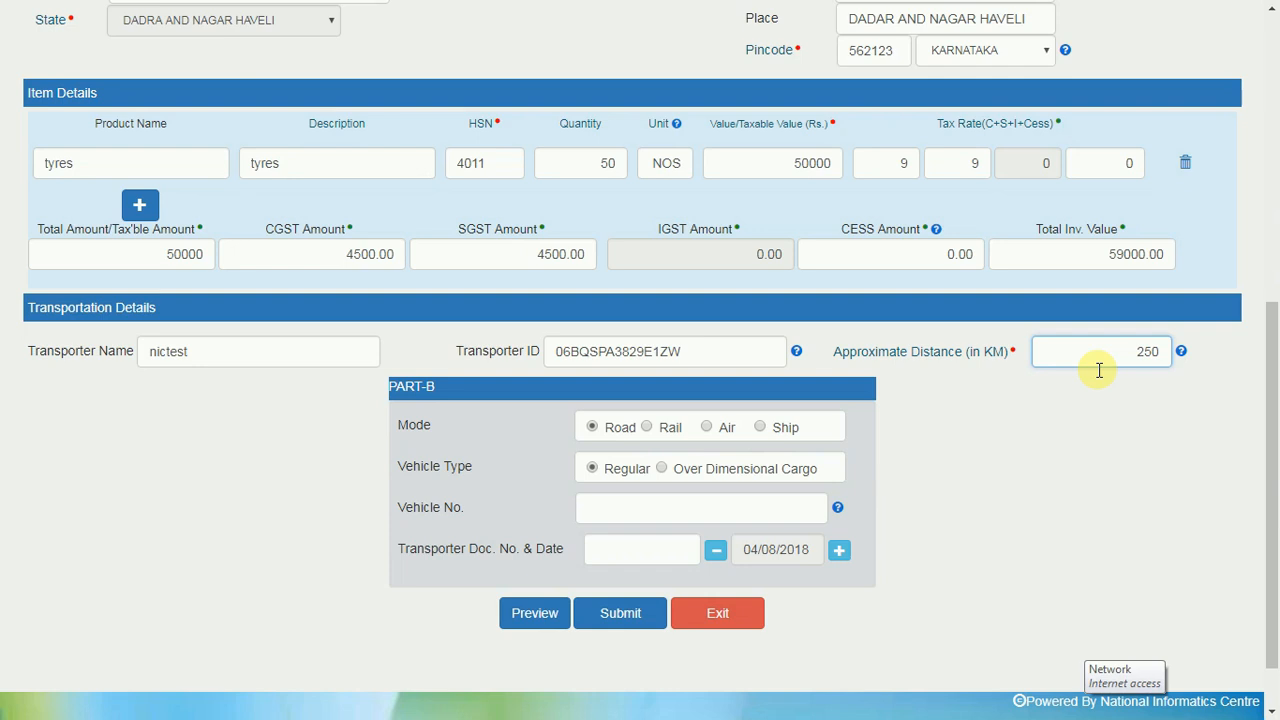
scroll(1098, 370, down, 1)
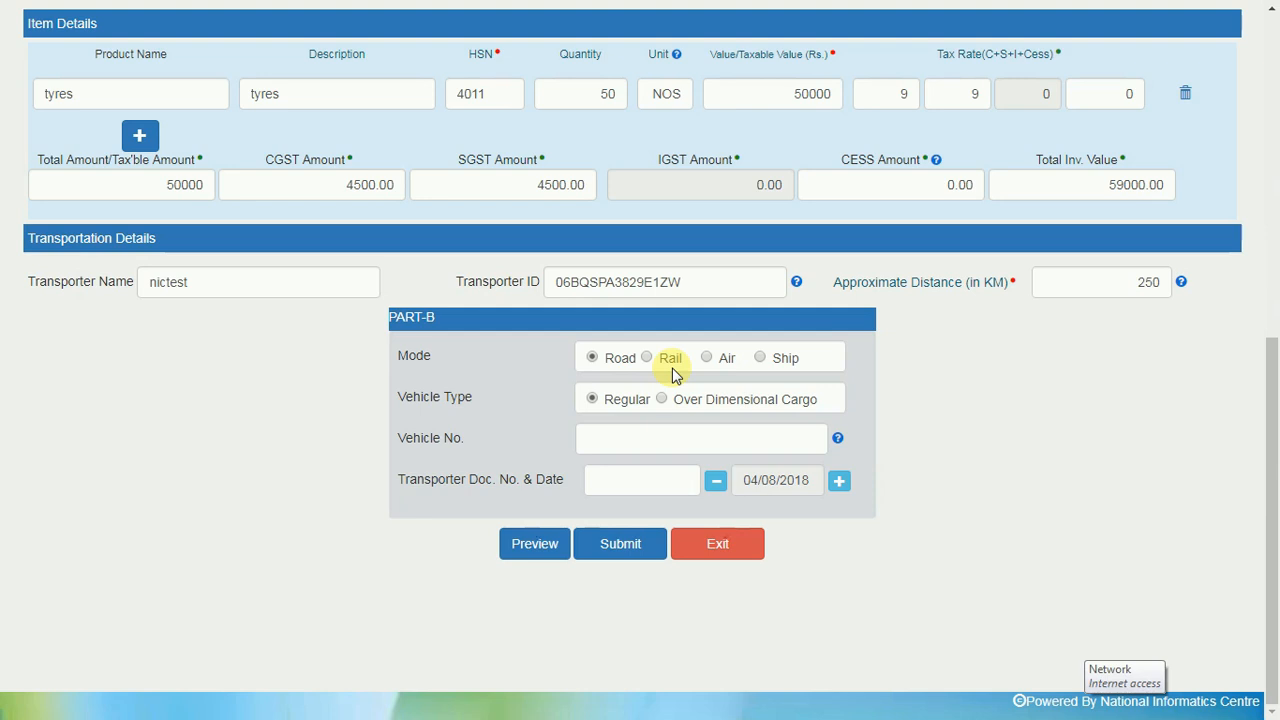
click(593, 356)
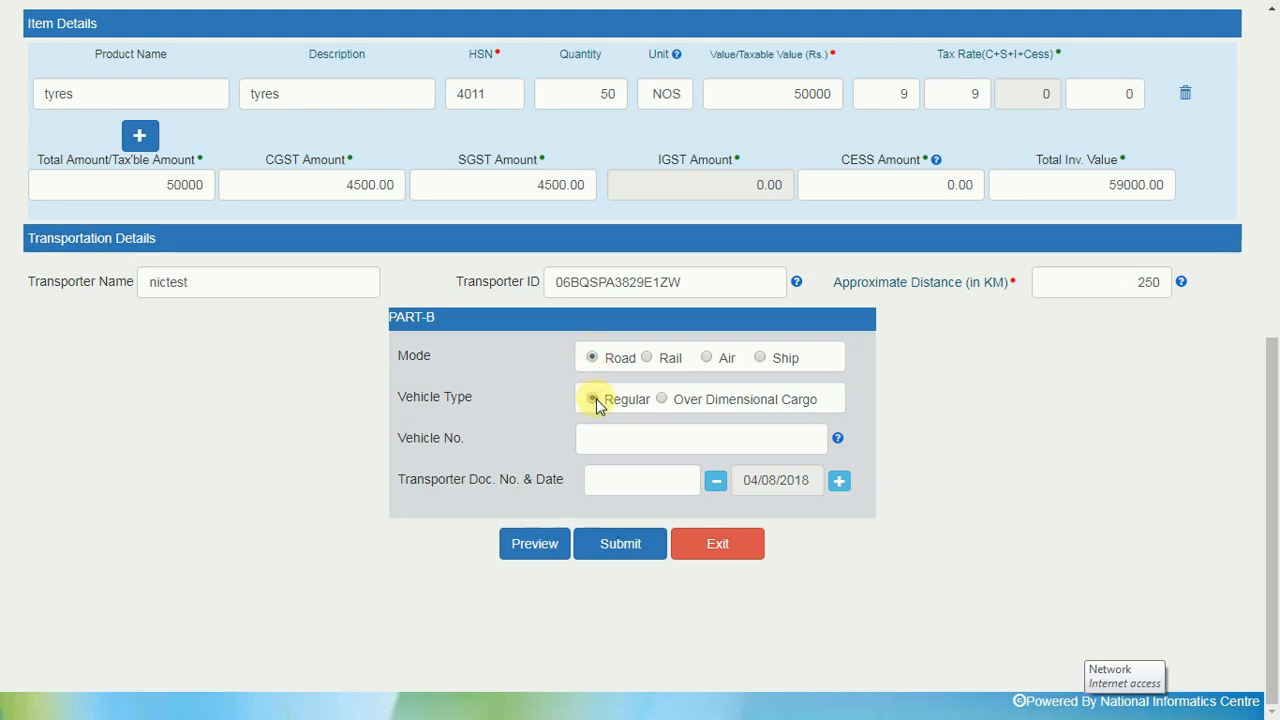
click(624, 439)
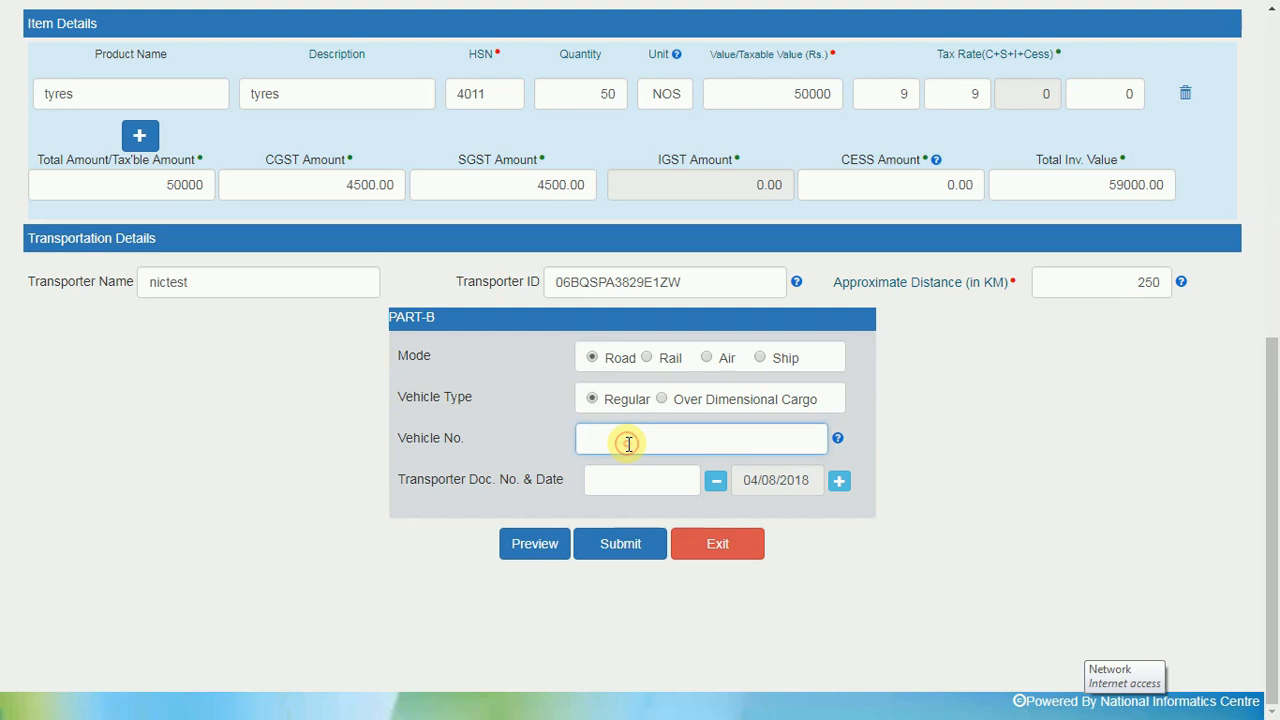
text(KA05FL1263)
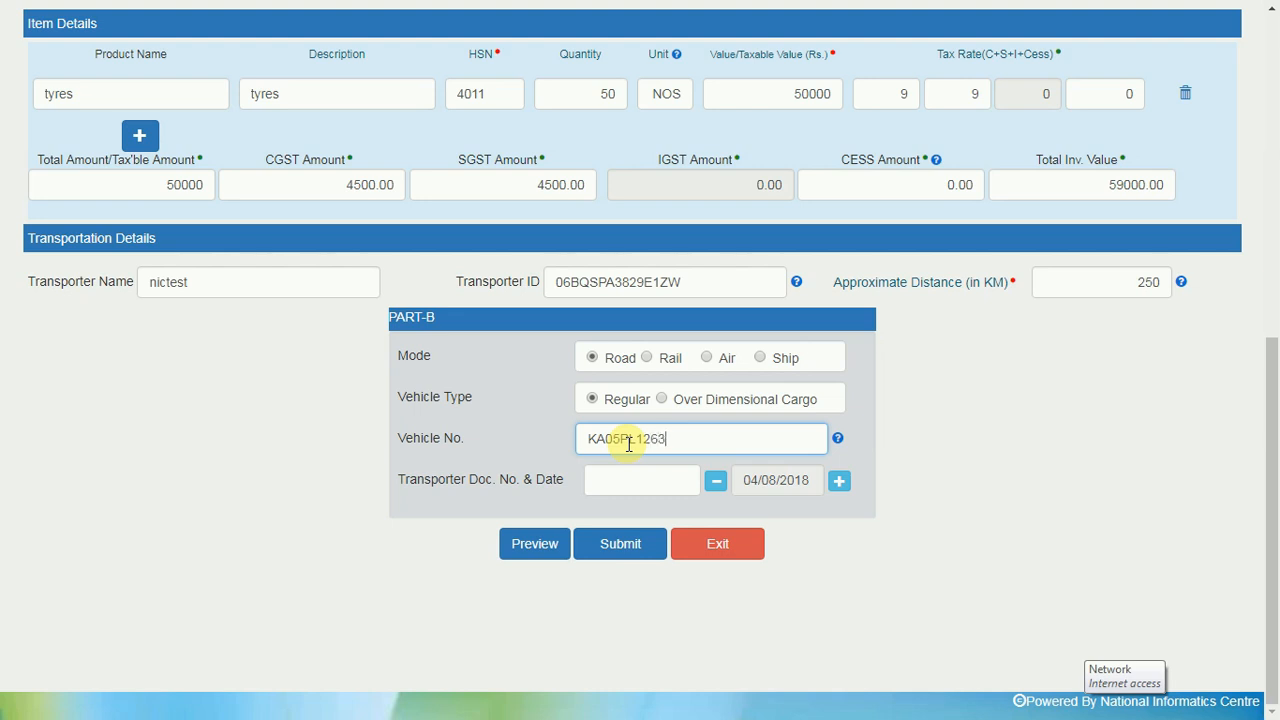
click(622, 478)
text(100)
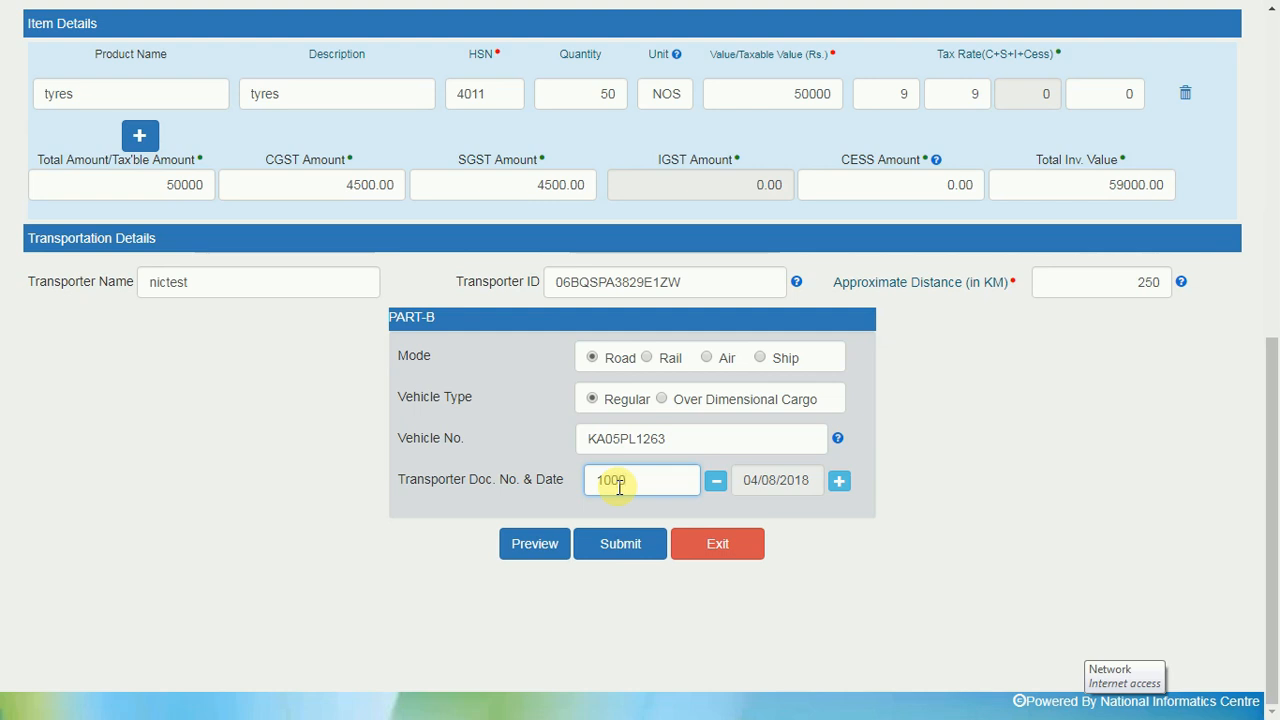
text(0)
click(812, 481)
click(880, 556)
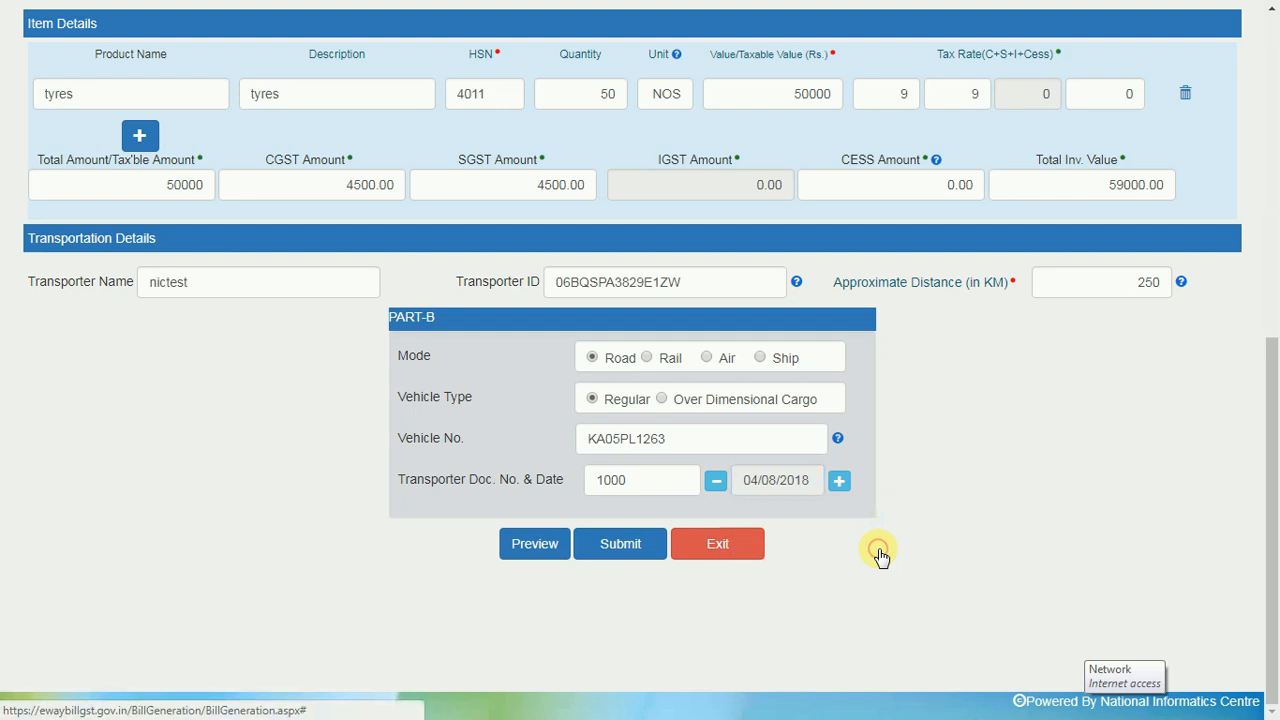
click(537, 546)
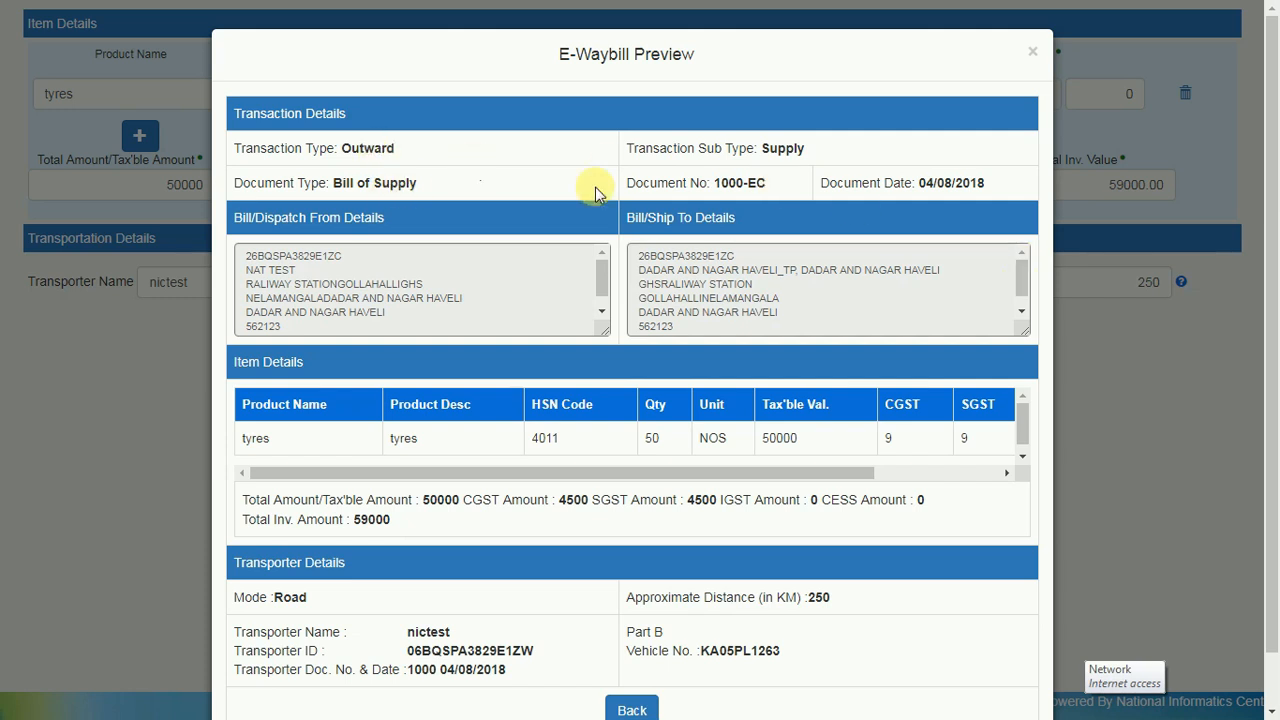
drag(1024, 284, 1021, 308)
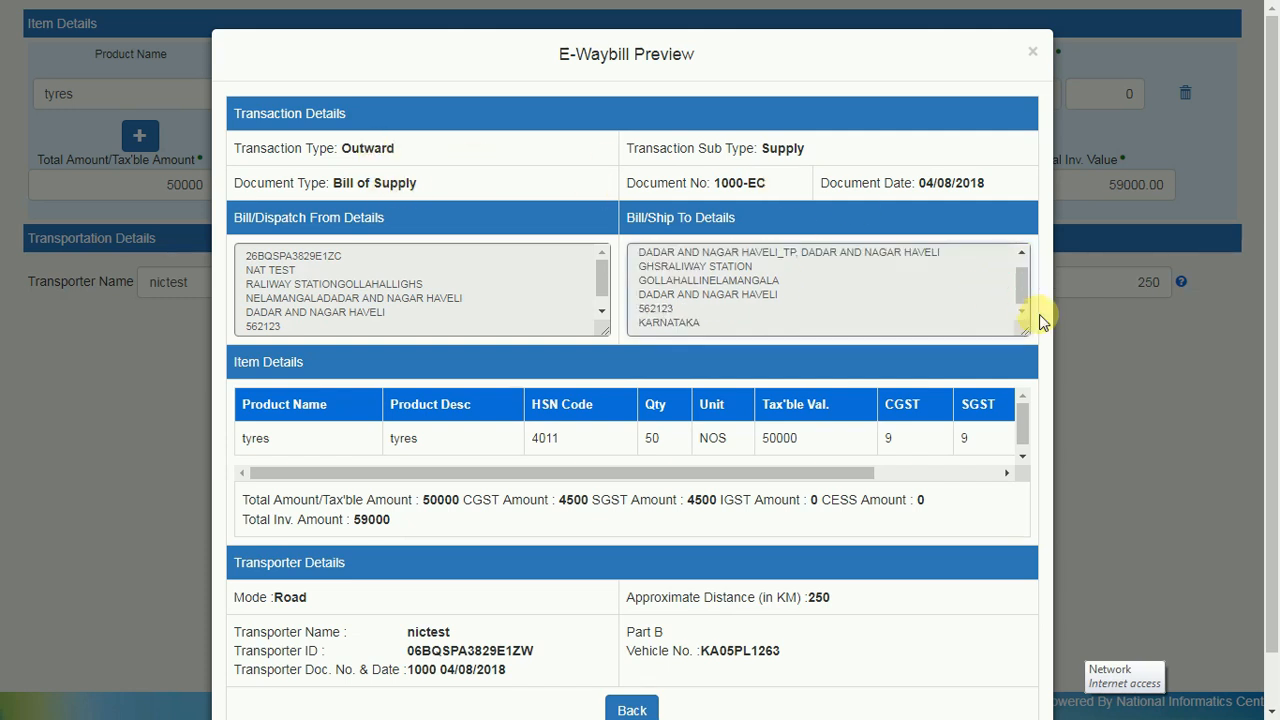
scroll(808, 449, down, 1)
drag(782, 418, 680, 417)
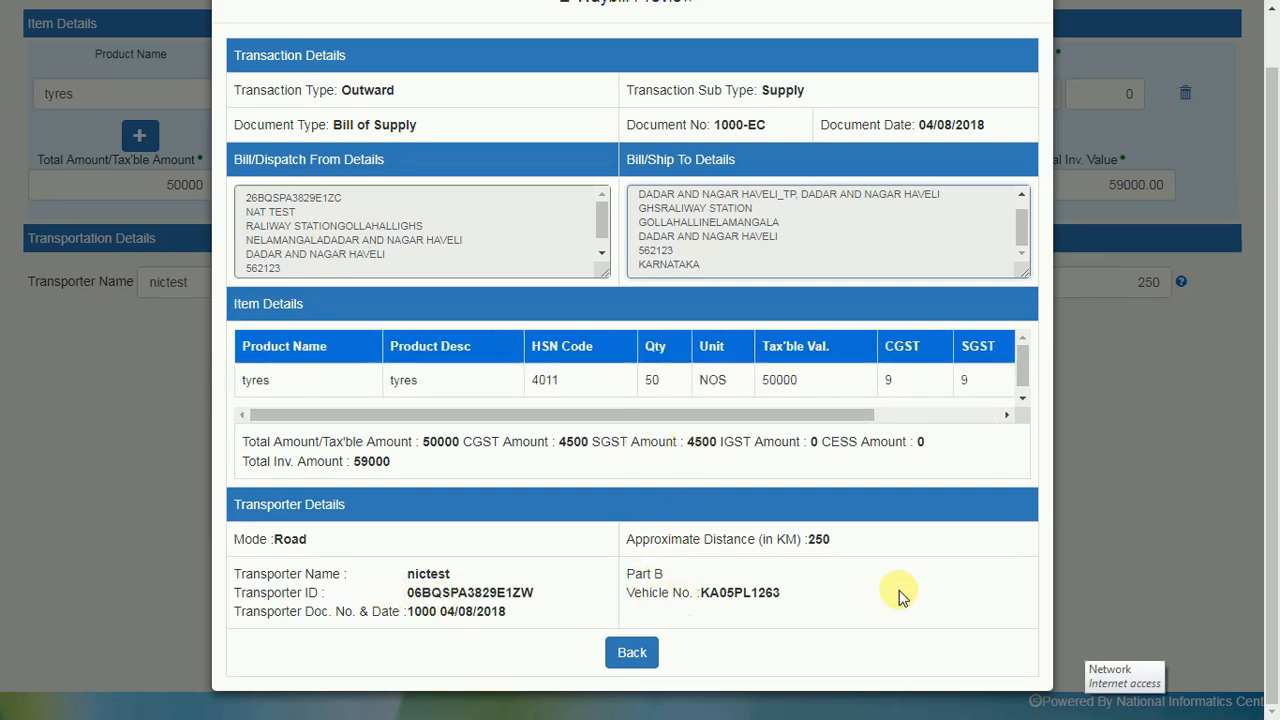
click(630, 653)
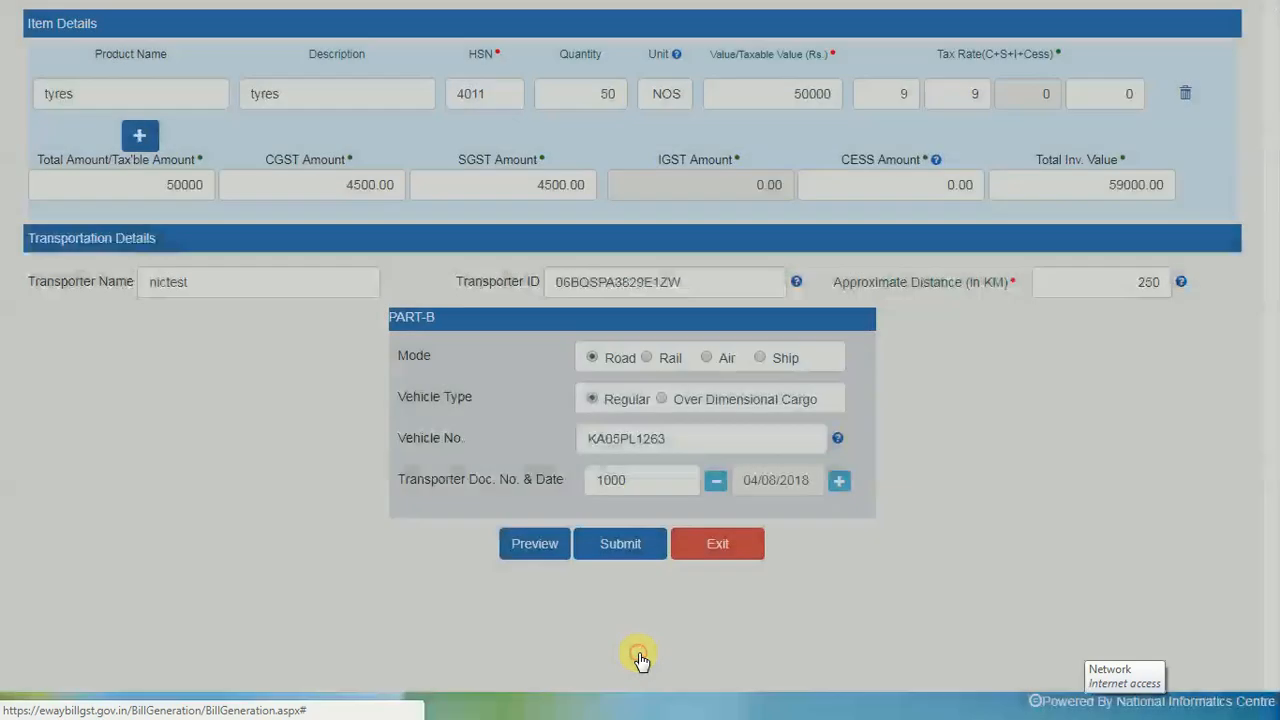
Submit to generate the e-Way Bill, review its print page with QR code, then exit to the dashboard
click(626, 556)
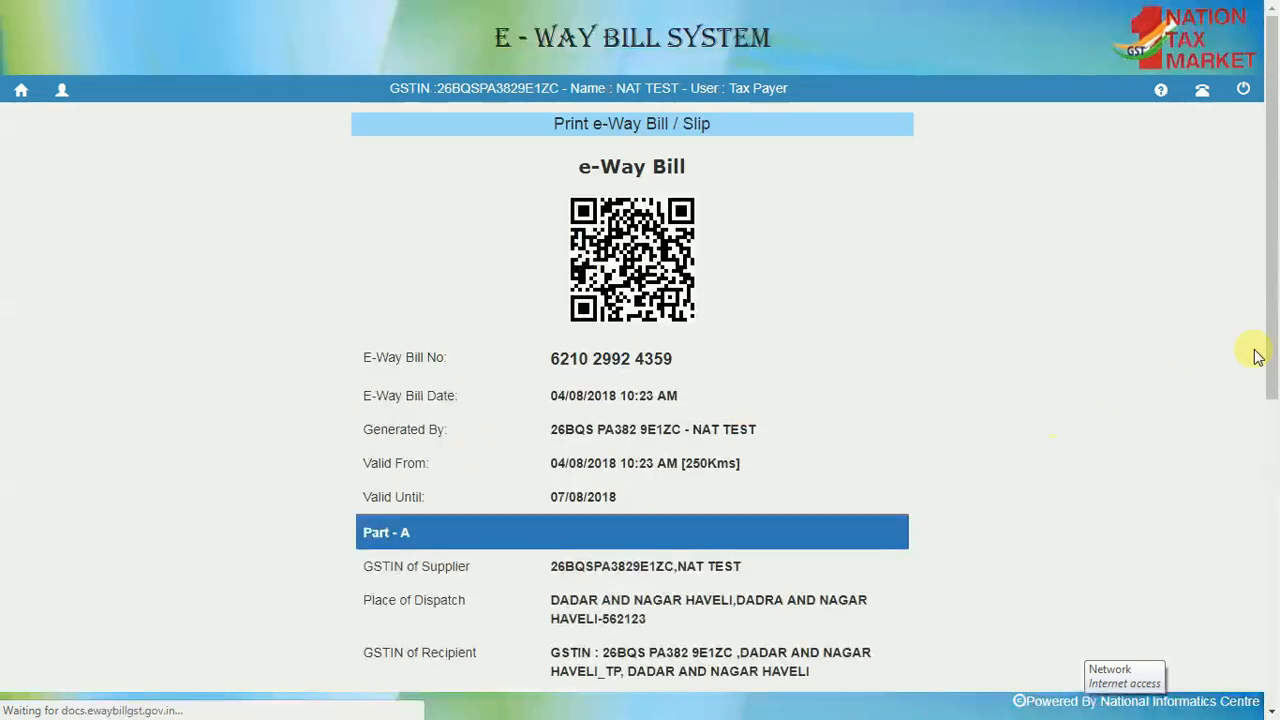
drag(549, 358, 686, 360)
click(758, 357)
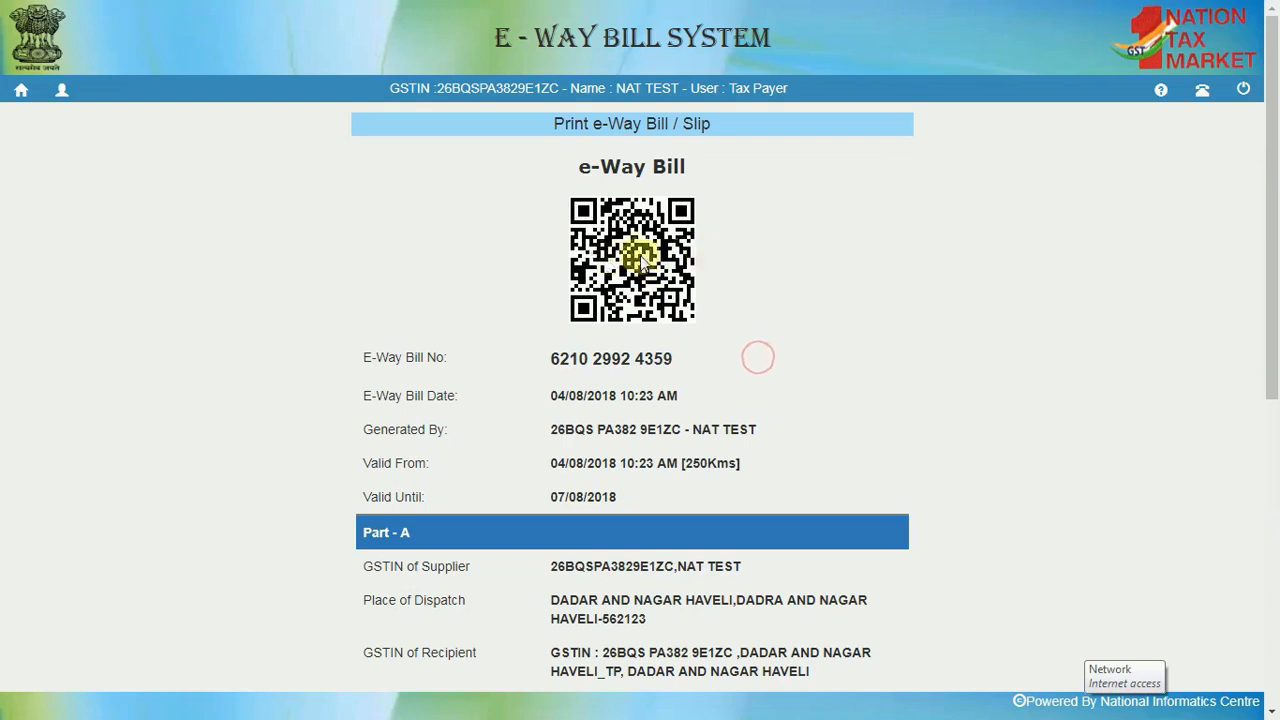
drag(1275, 163, 1275, 494)
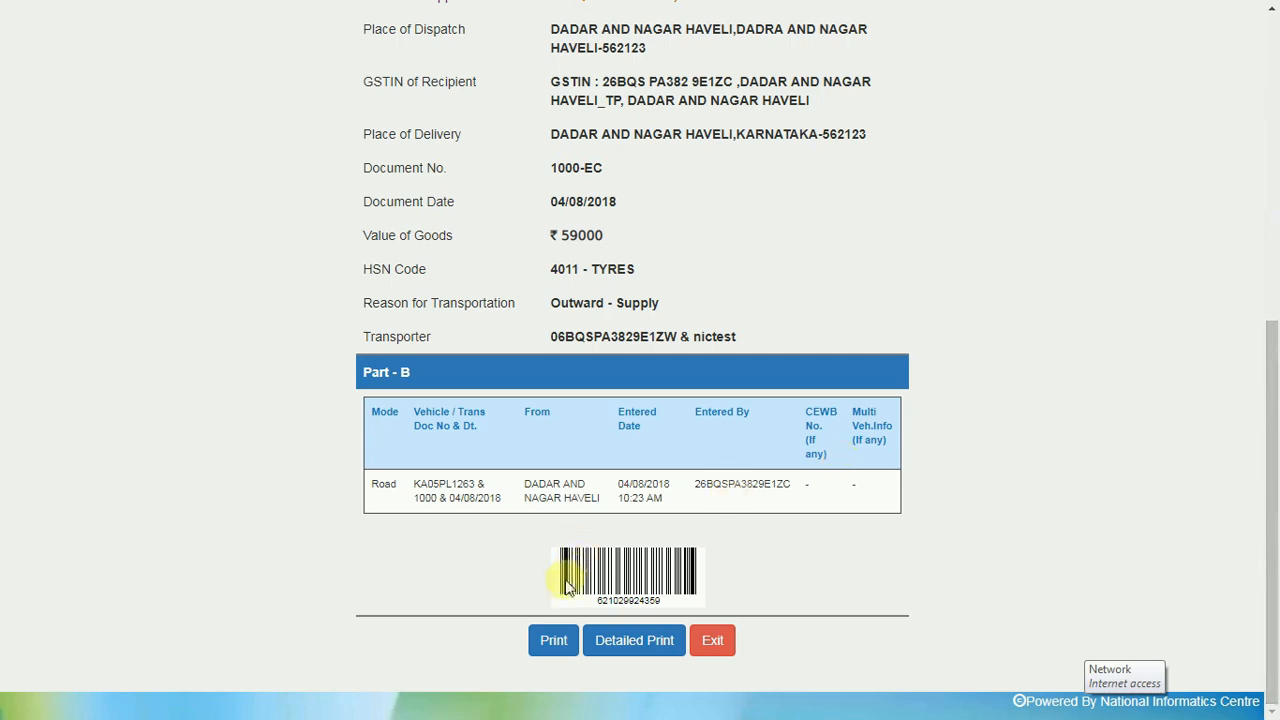
click(592, 640)
click(666, 660)
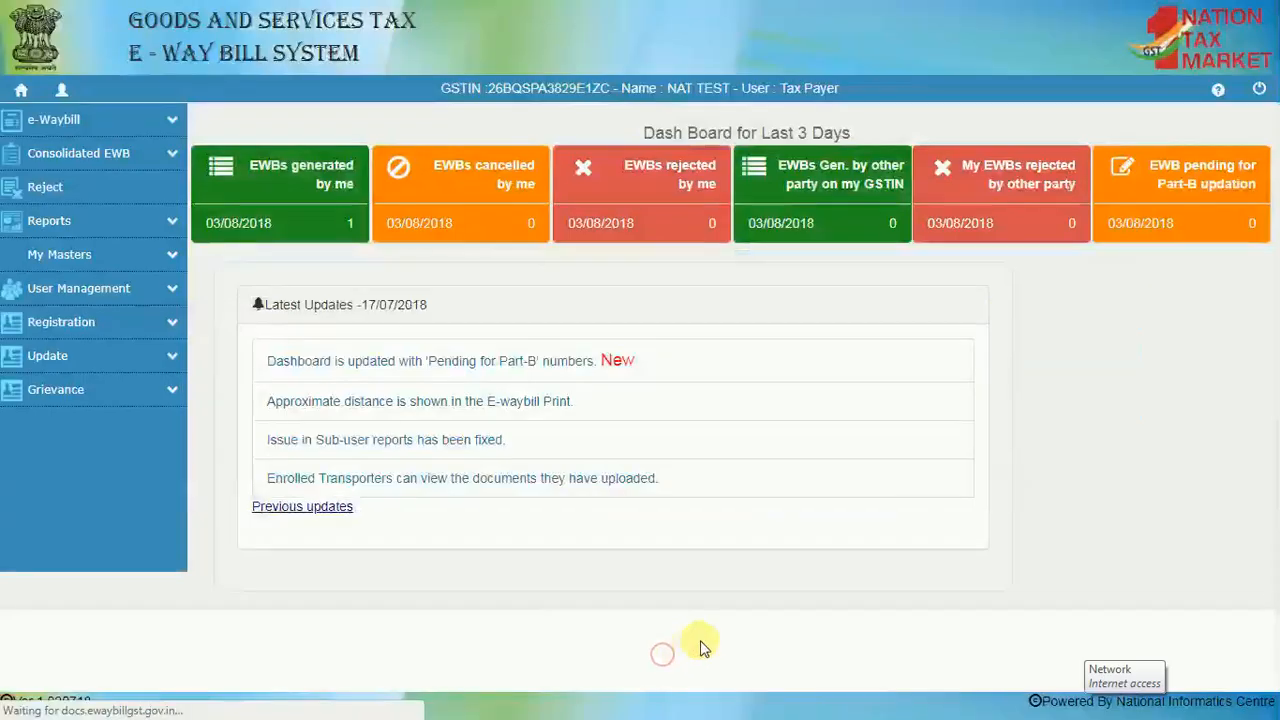